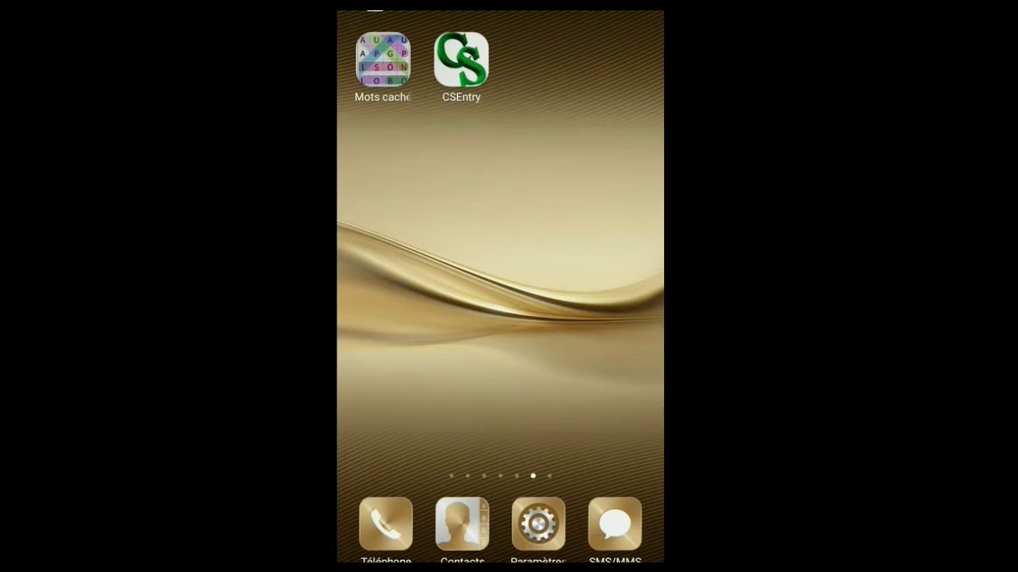
- Launch CSEntry on the phone and view its About page
left_click(462, 60)
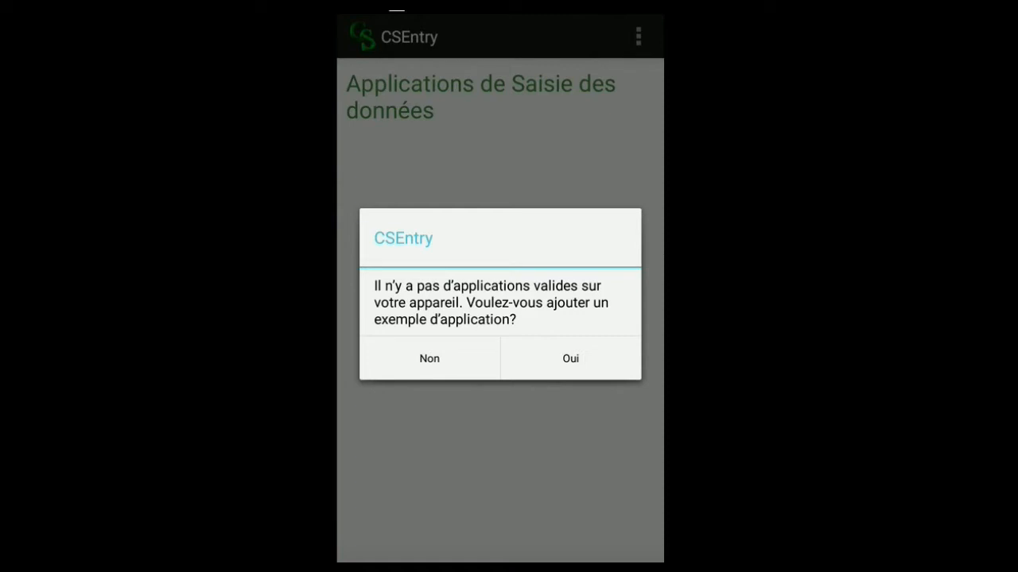
mouse_move(660, 465)
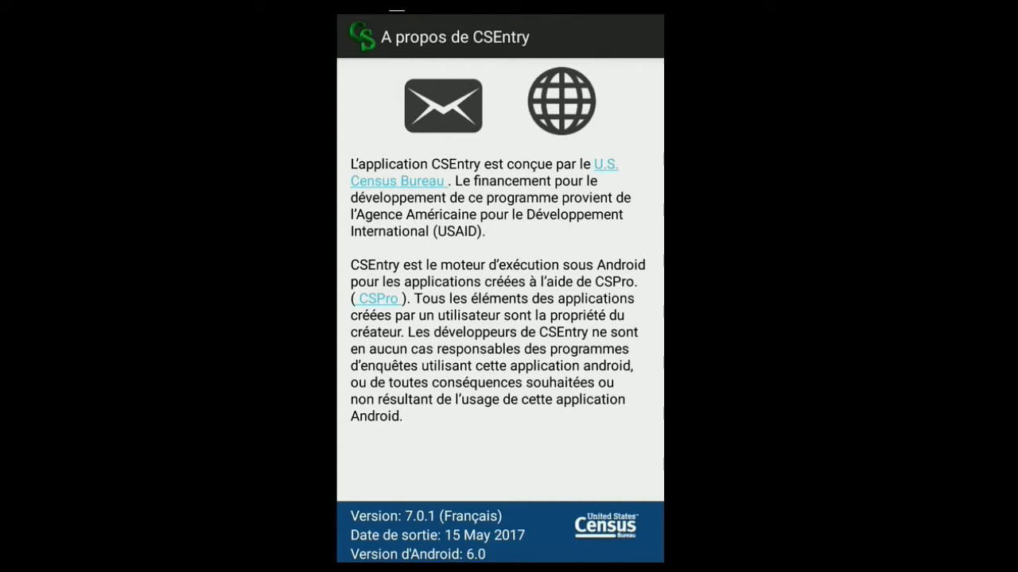
key("Escape")
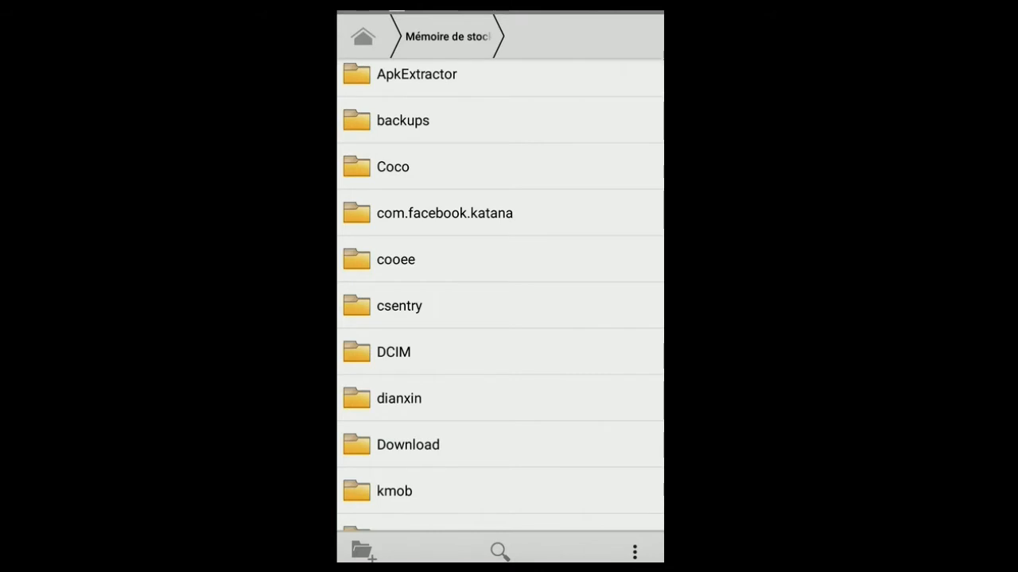
- Open the FJAUNE112016 data-entry application and submit the respondent's name in the questionnaire
mouse_move(897, 506)
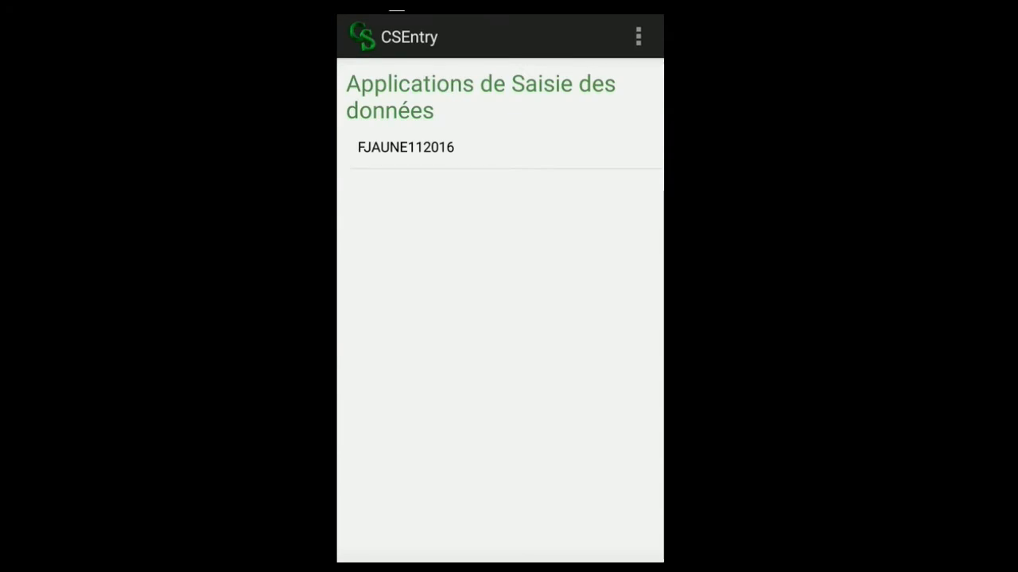
mouse_move(469, 296)
left_click(406, 147)
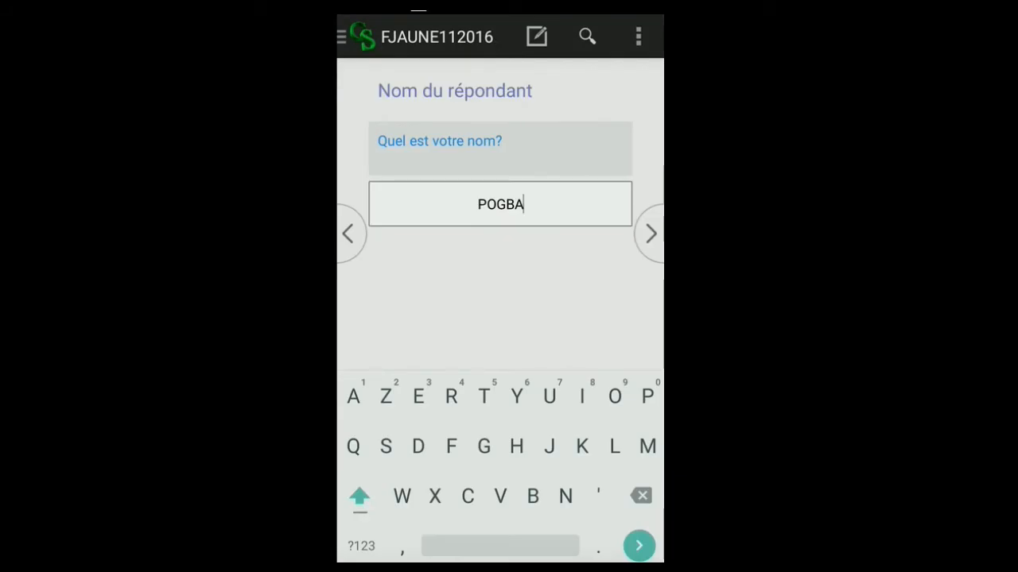
key("Return")
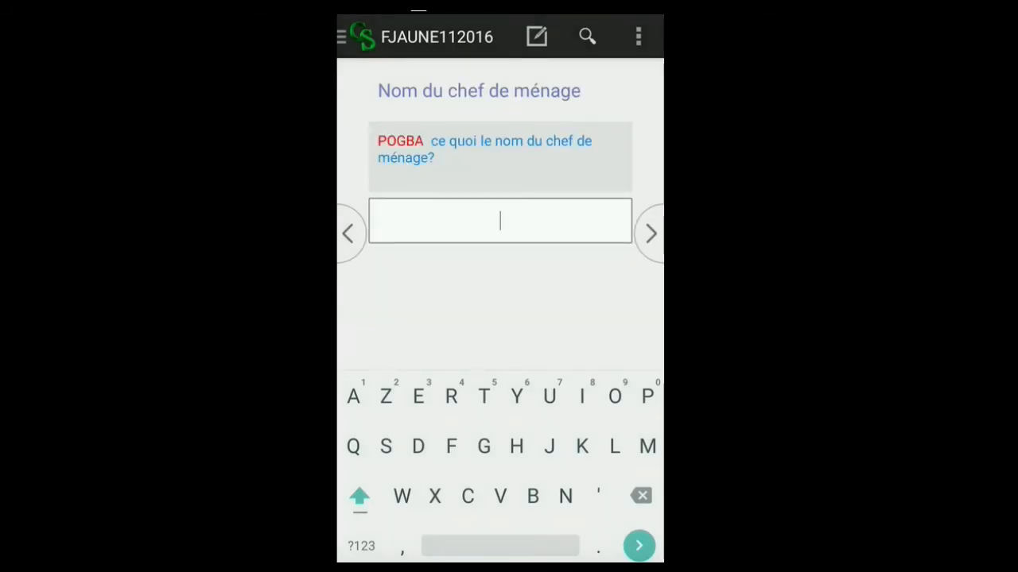
key("space")
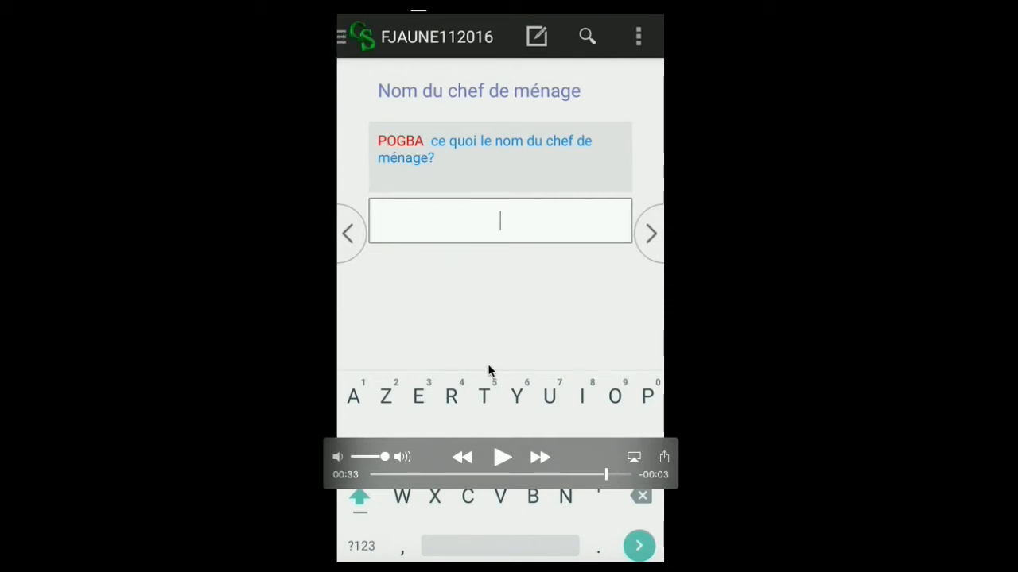
left_click_drag(604, 477, 603, 476)
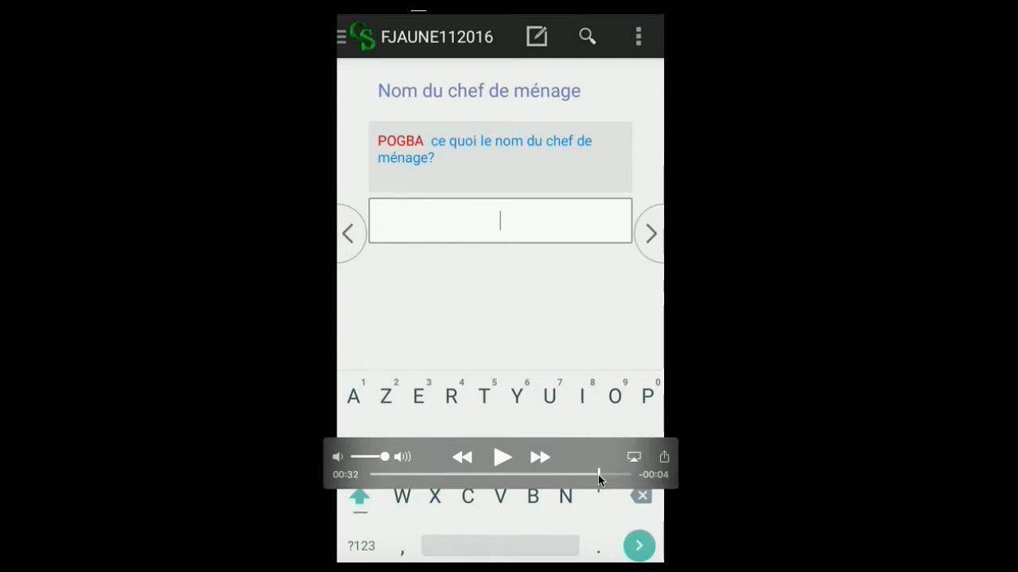
left_click_drag(599, 478, 597, 474)
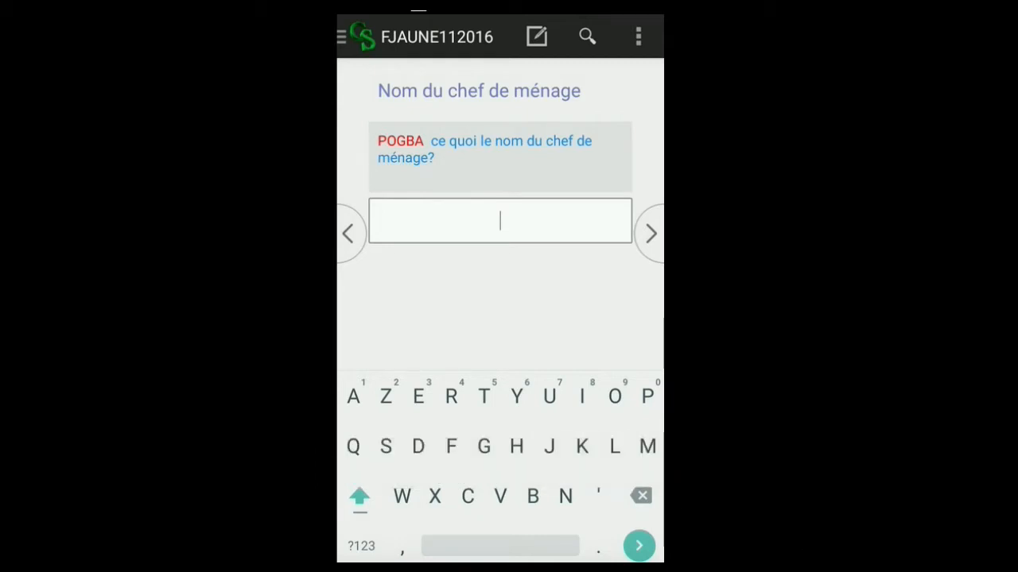
mouse_move(736, 379)
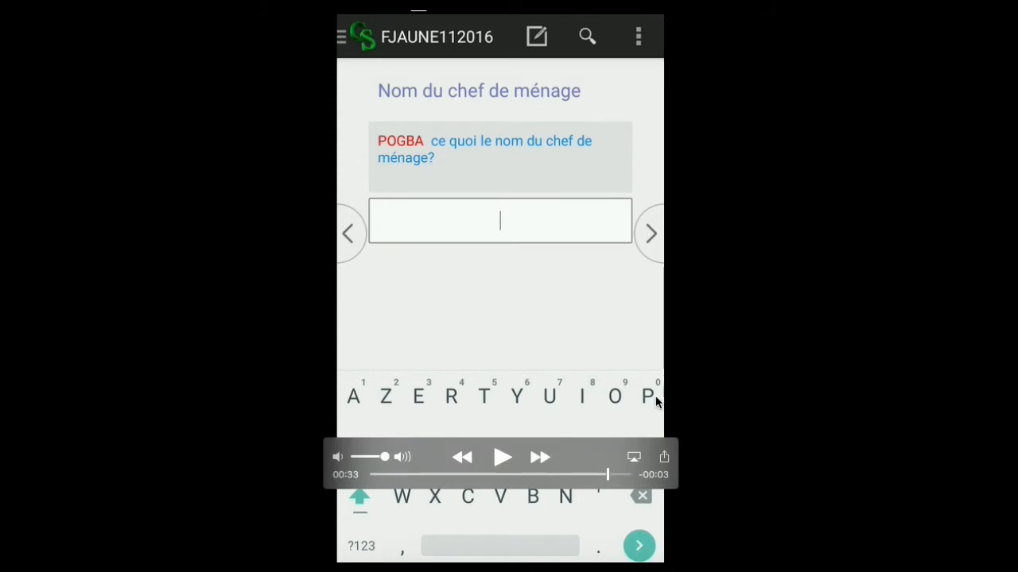
left_click(499, 458)
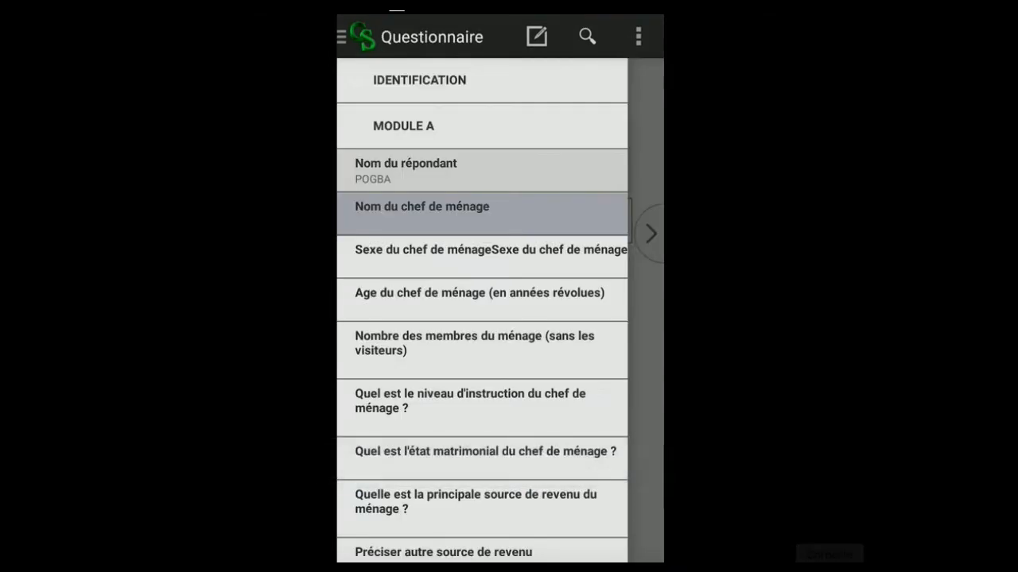
left_click_drag(587, 472, 568, 474)
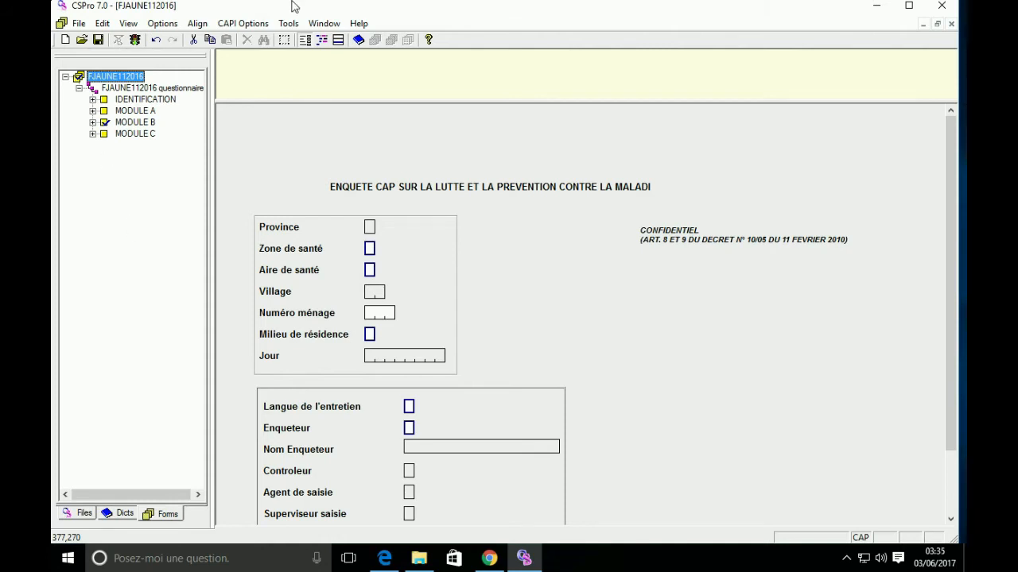
- Start the Export Data tool and load the FJAUNE112016 data dictionary from the DICTS folder
left_click(251, 168)
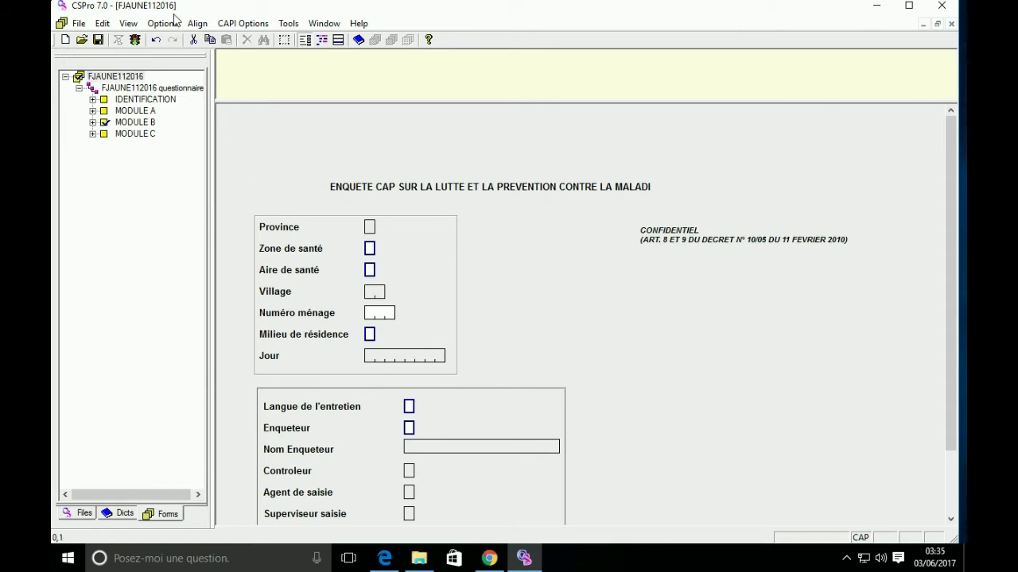
left_click(286, 24)
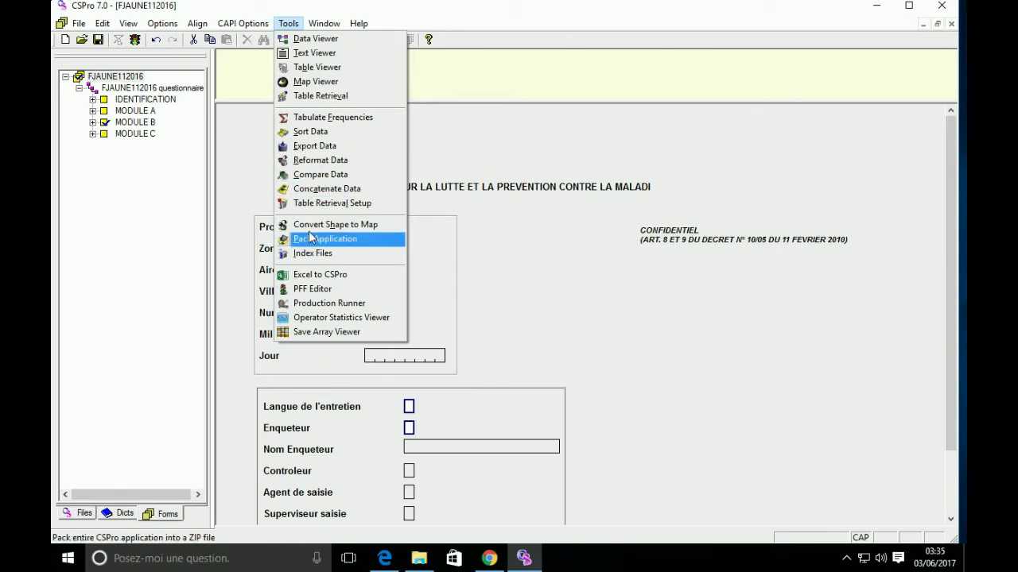
left_click(335, 148)
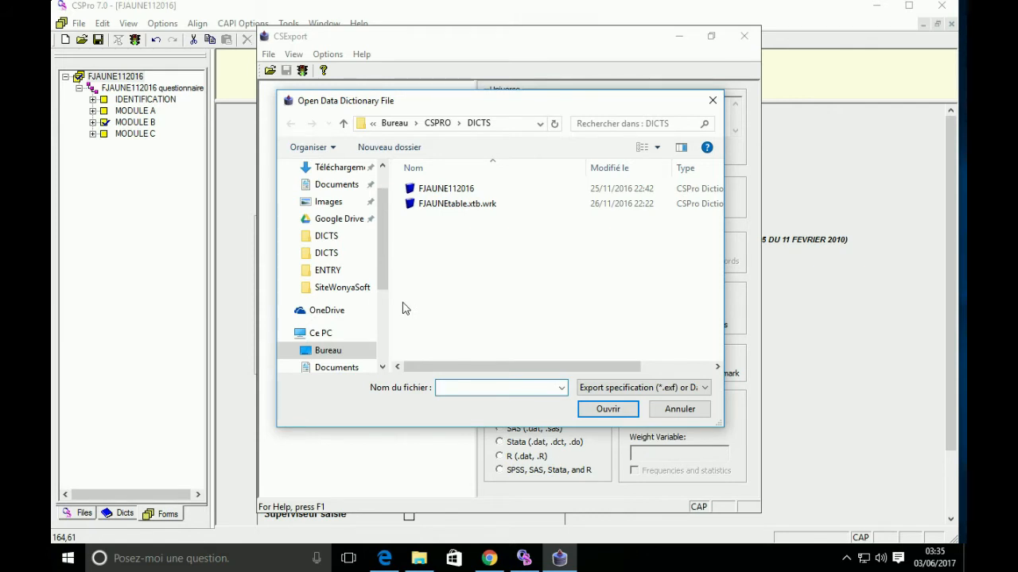
left_click(444, 192)
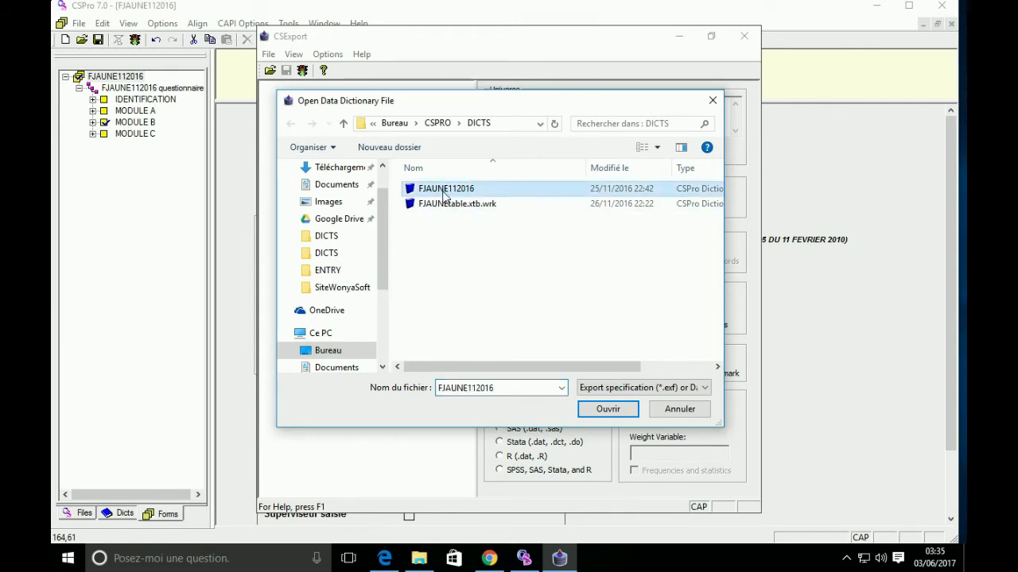
left_click(609, 411)
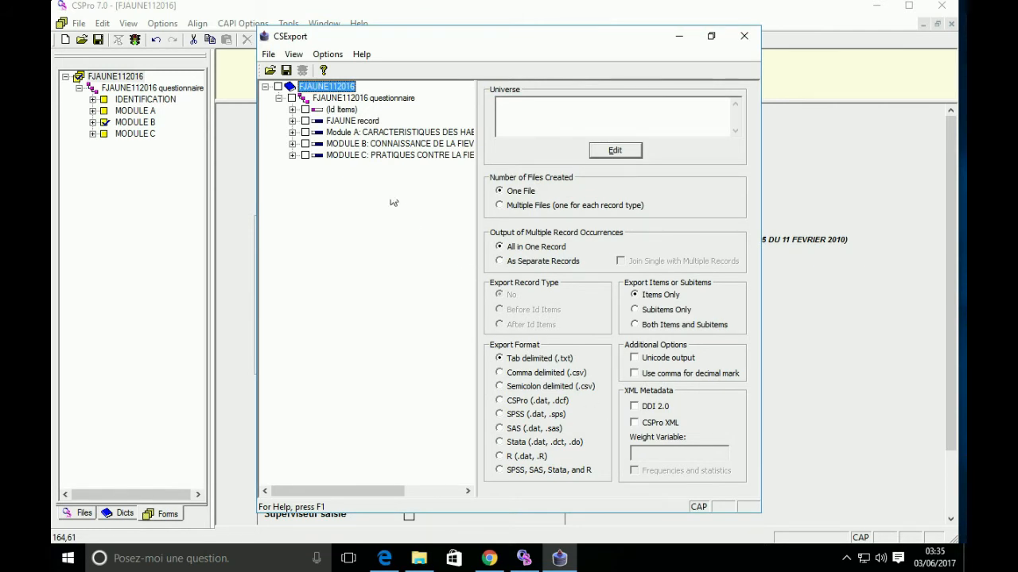
- Browse the dictionary records and select Module A's respondent name and the household head's sex, age and education level for export
left_click(292, 110)
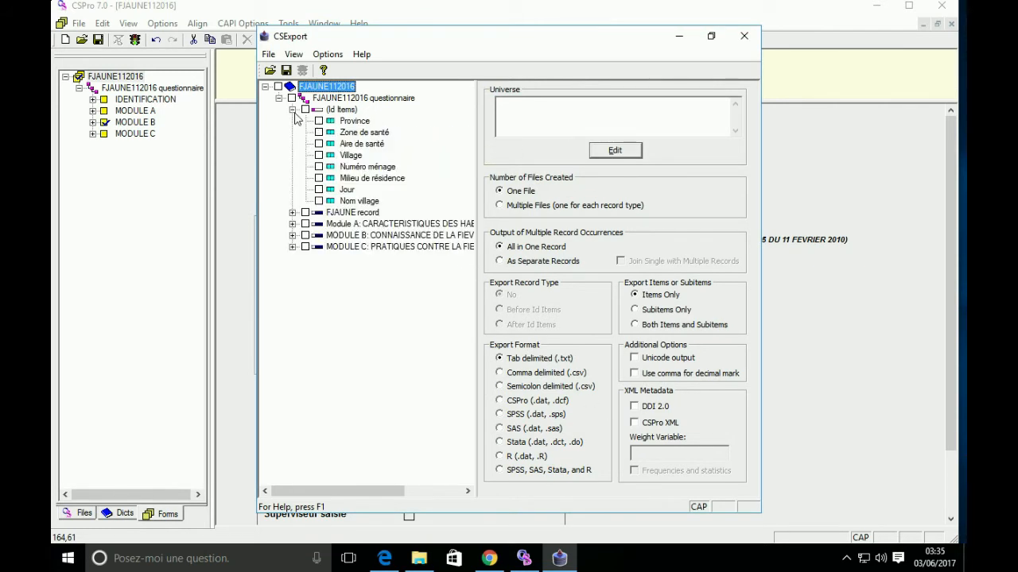
left_click(292, 110)
left_click(292, 120)
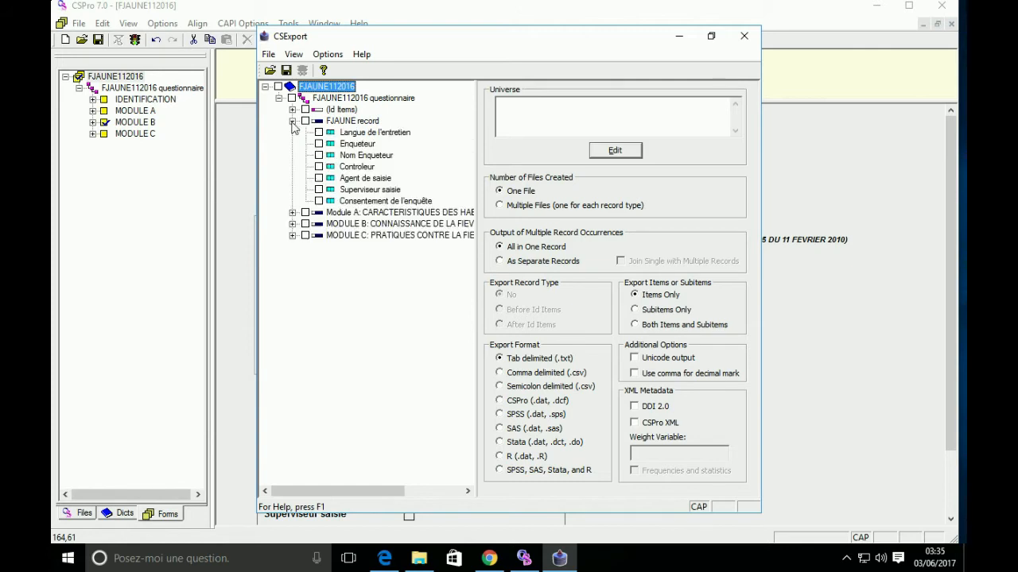
left_click(291, 121)
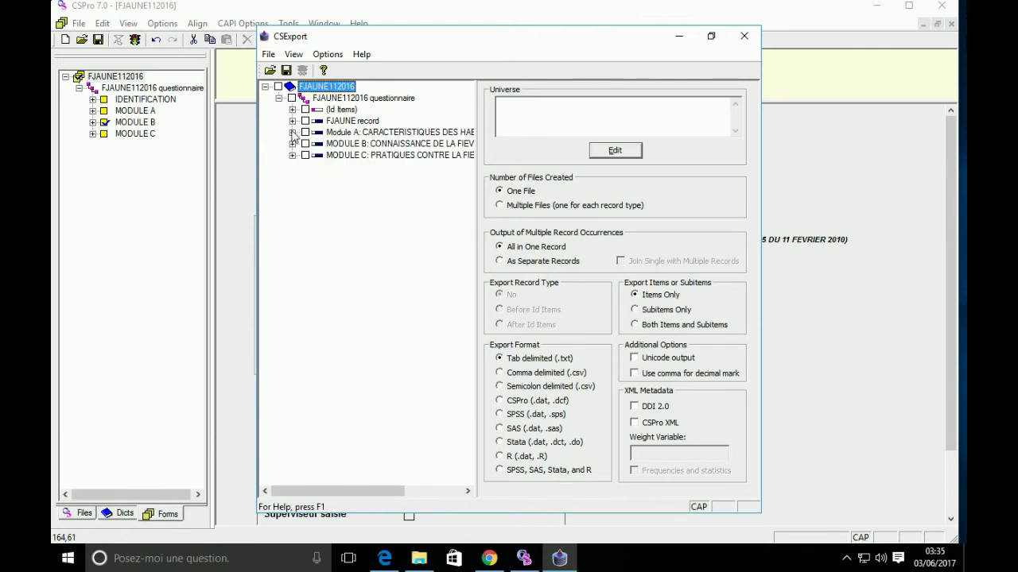
left_click(292, 132)
left_click(319, 144)
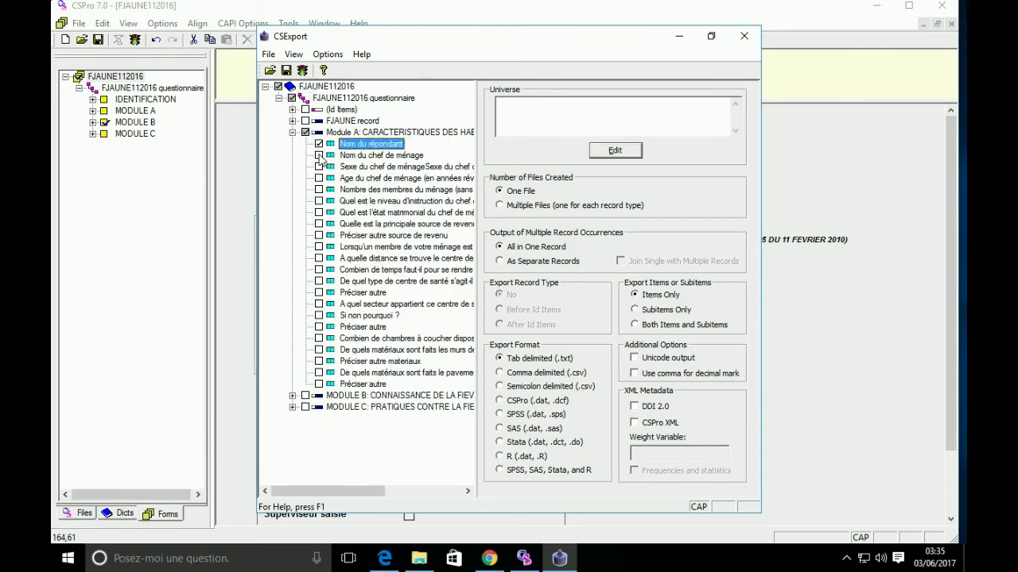
left_click(318, 167)
left_click(319, 178)
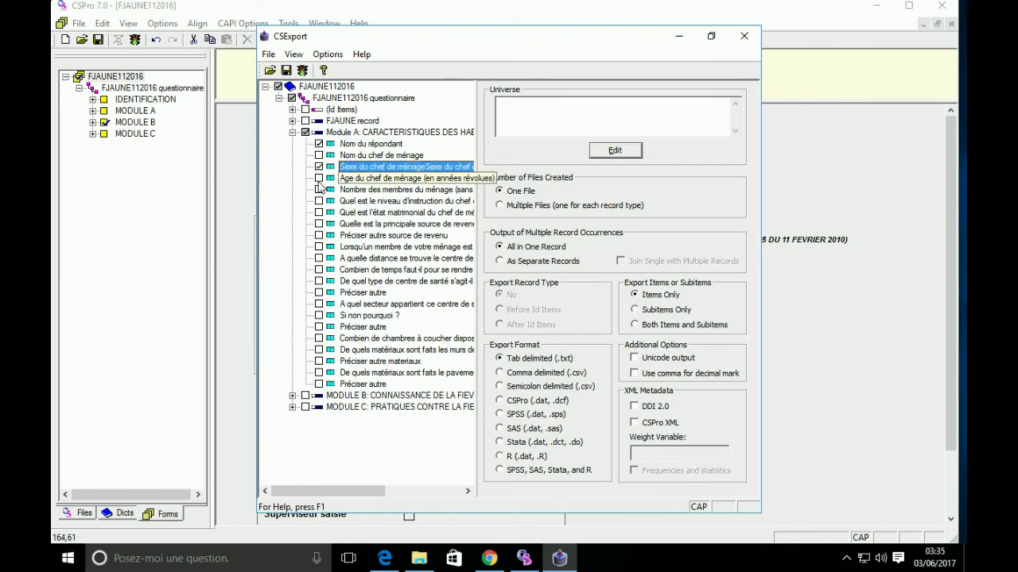
left_click(318, 201)
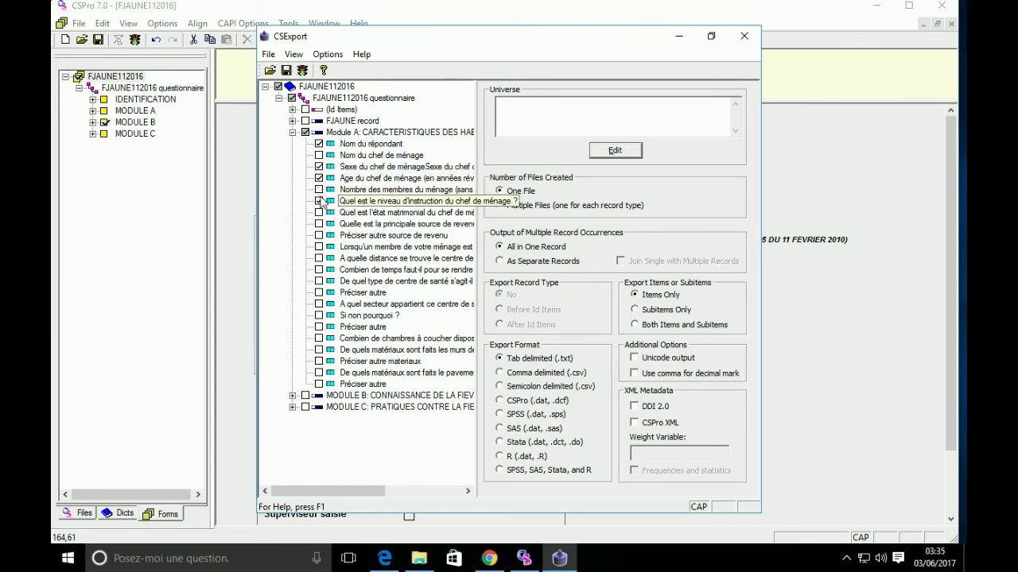
left_click(319, 202)
- Include all Id Items, the FJAUNE record and the complete Modules A, B and C in the export
left_click(305, 109)
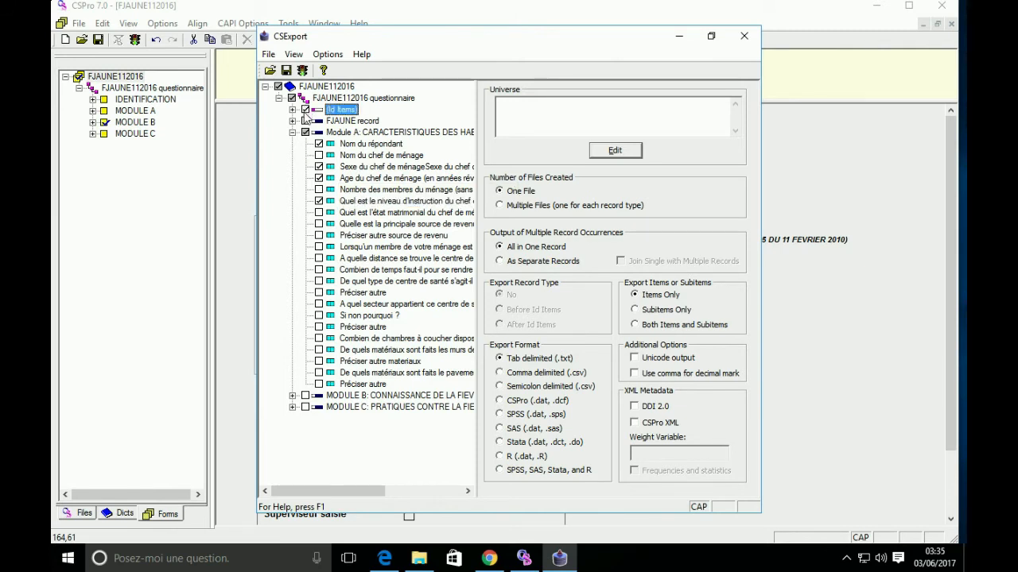
left_click(305, 121)
left_click(306, 132)
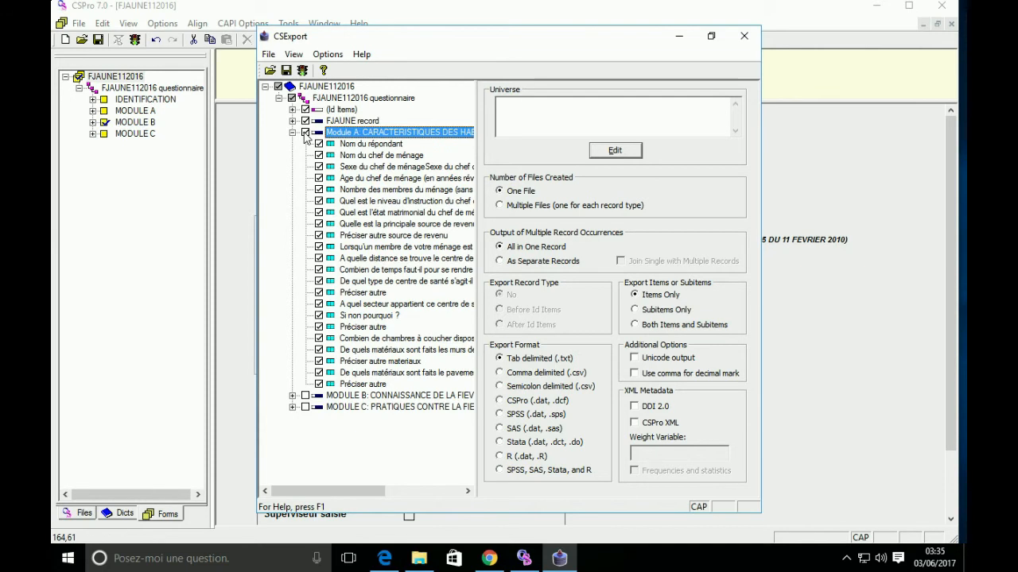
left_click(293, 132)
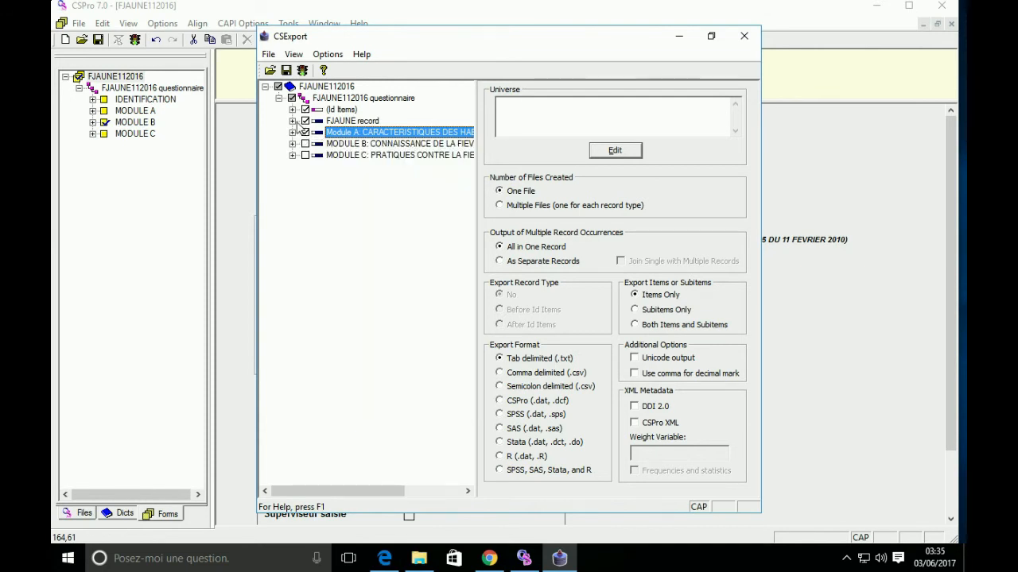
left_click(293, 121)
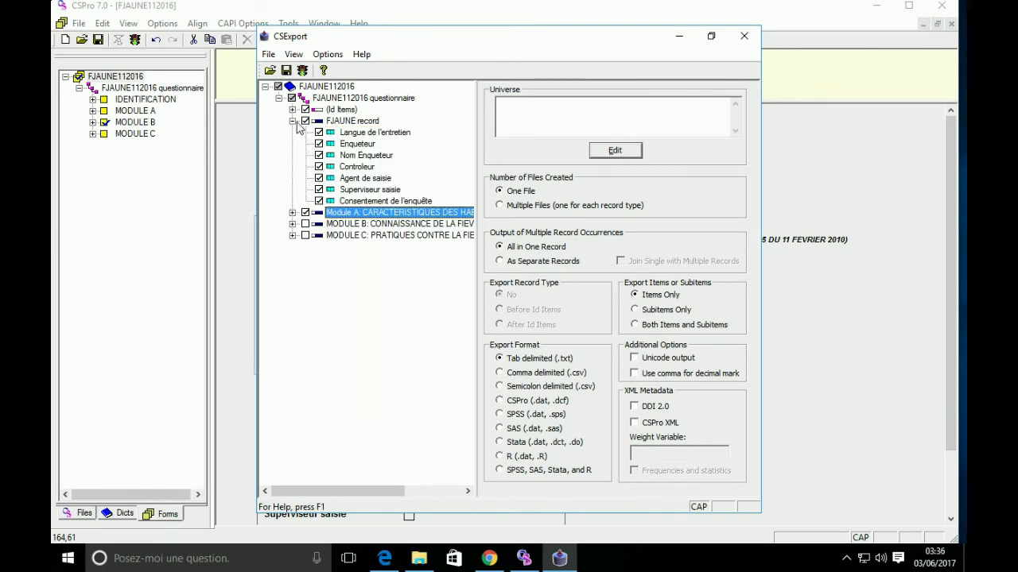
left_click(292, 121)
left_click(293, 110)
left_click(293, 110)
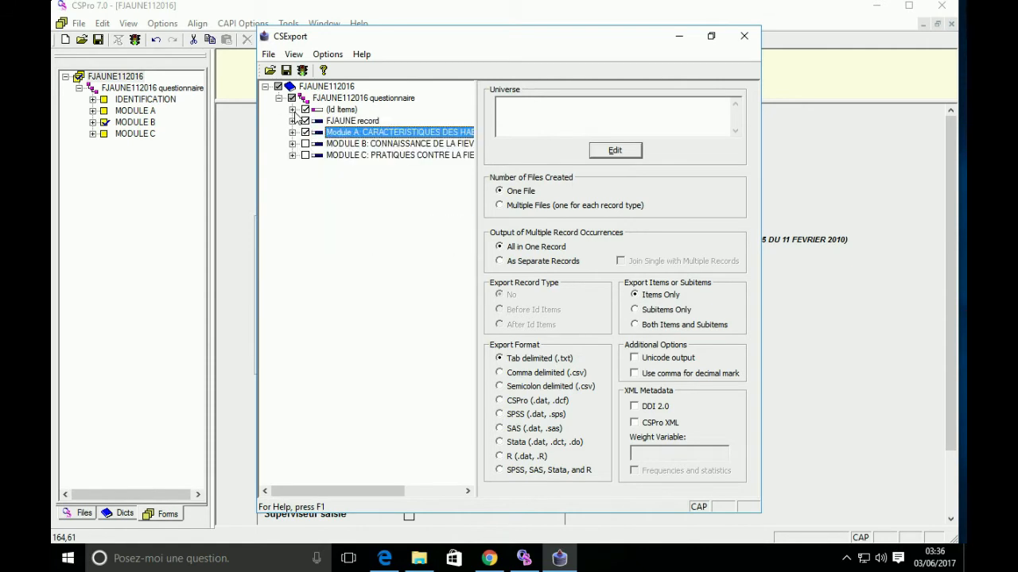
left_click(304, 144)
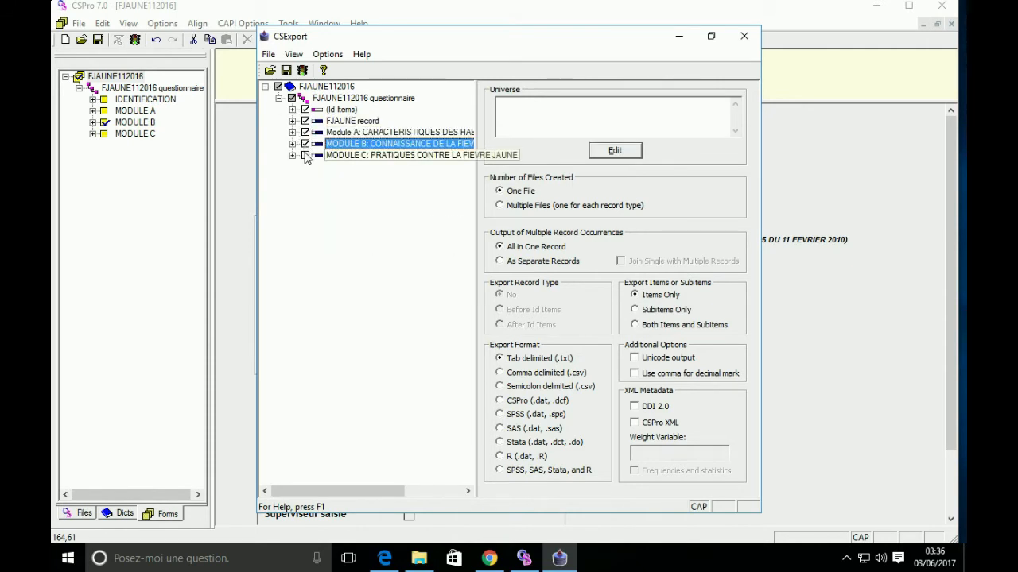
left_click(305, 155)
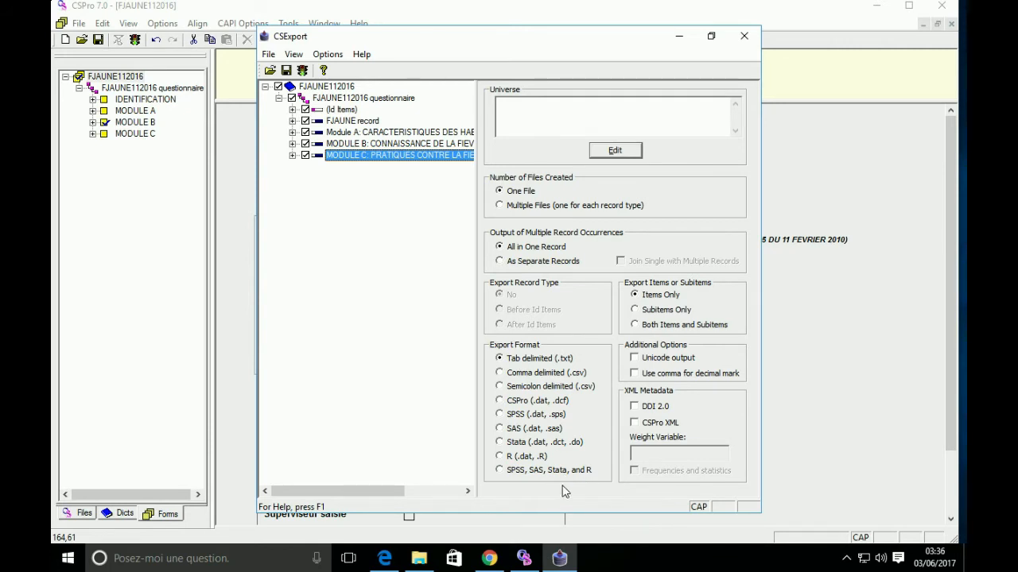
- Set the export format to SPSS (.dat, .sps) and run the export on the data file DATA011220162OKHAOK
left_click(502, 415)
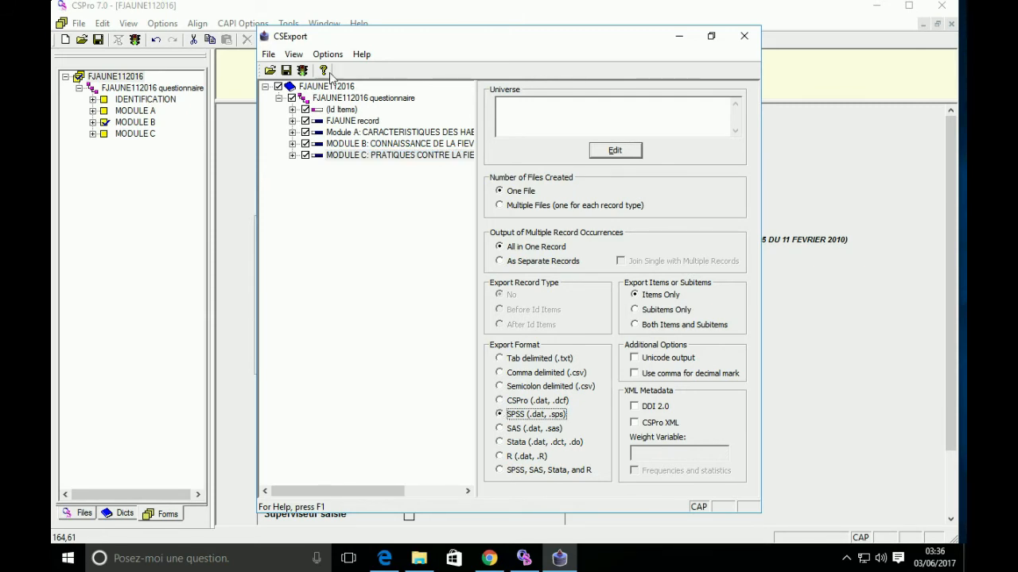
left_click(302, 72)
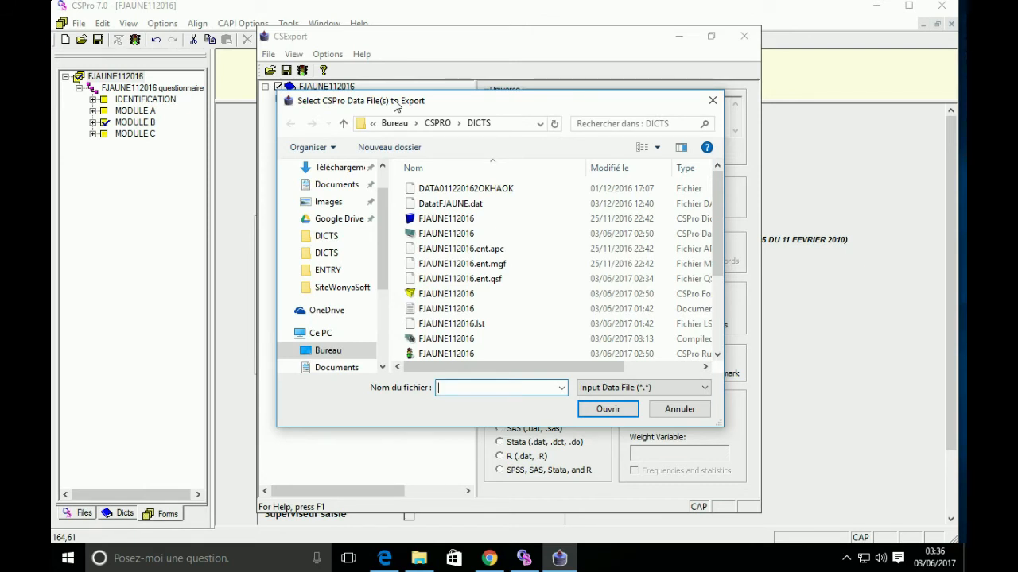
left_click(465, 189)
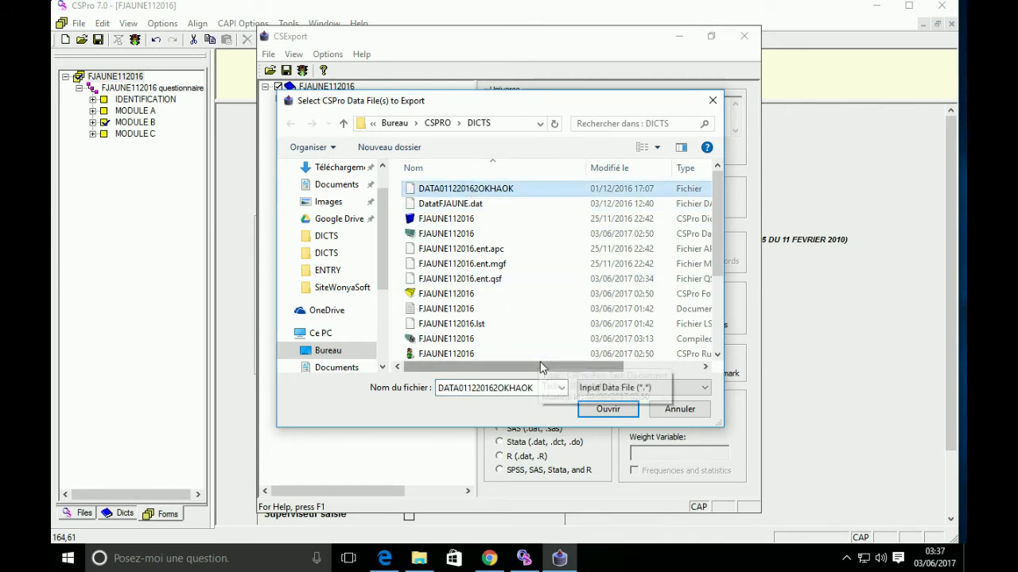
left_click(598, 407)
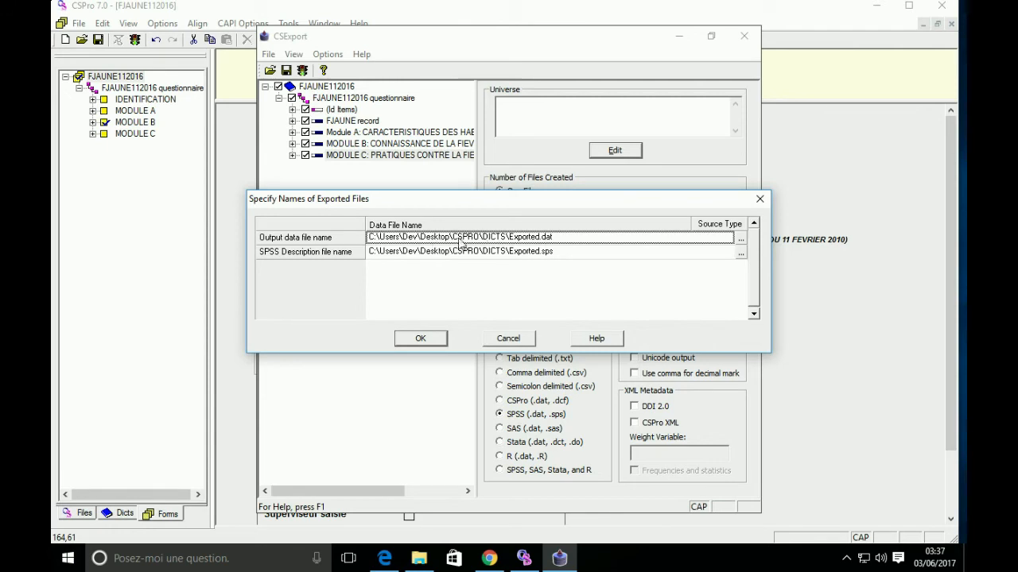
- Switch to File Explorer and delete all existing files from the RESULT folder inside the desktop's CSPRO folder
left_click(420, 559)
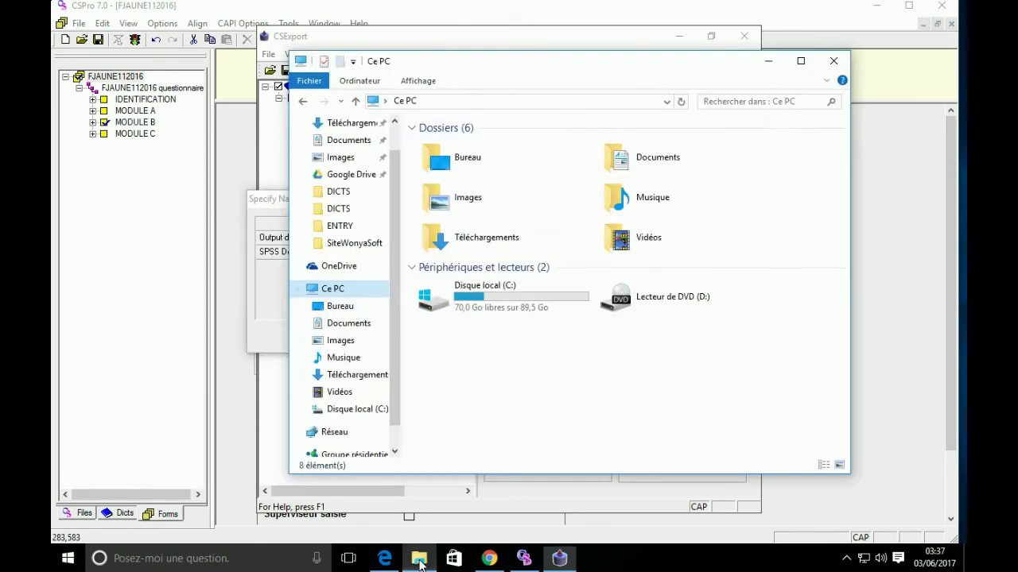
left_click(358, 308)
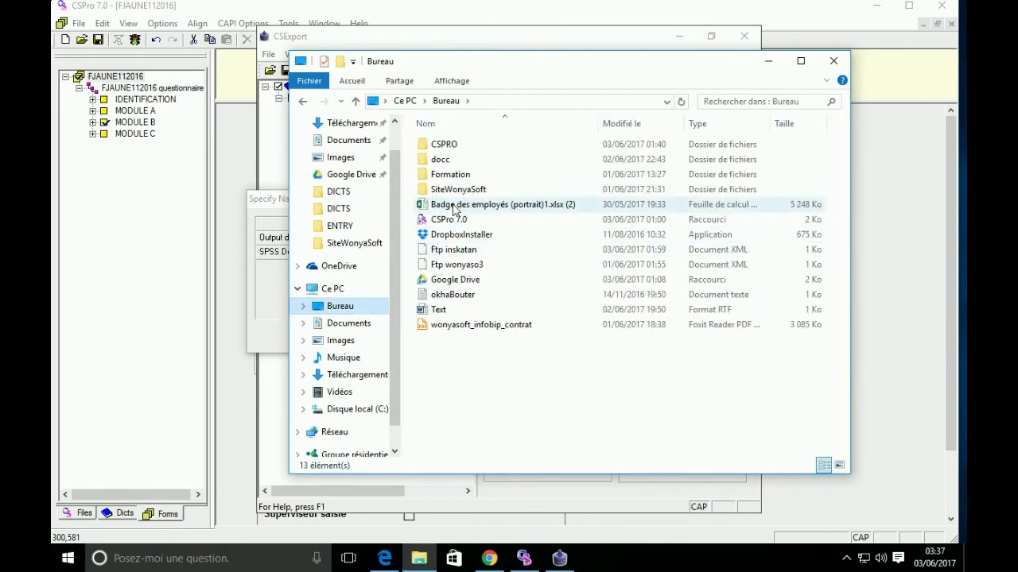
left_click(443, 146)
double_click(443, 145)
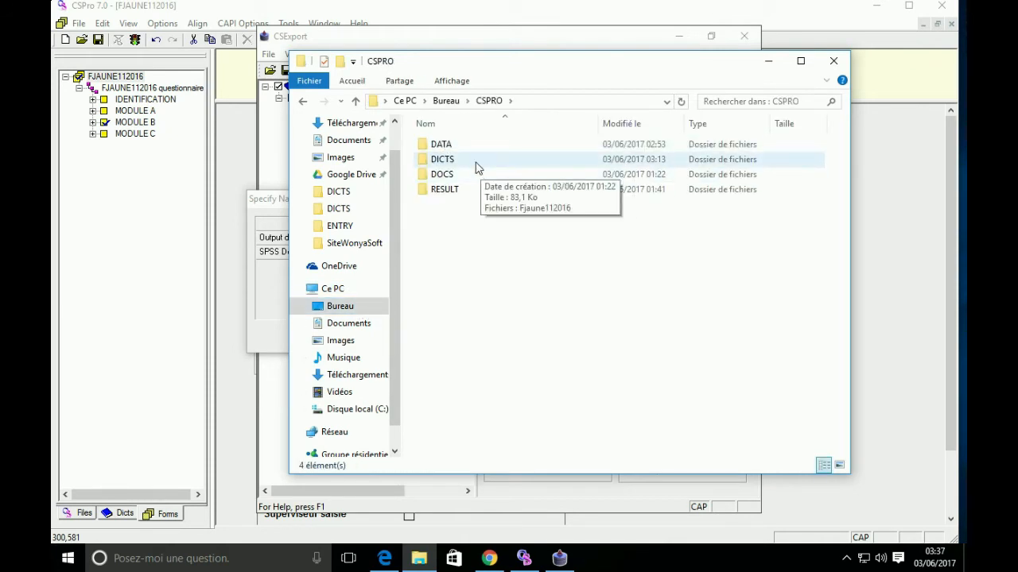
double_click(477, 165)
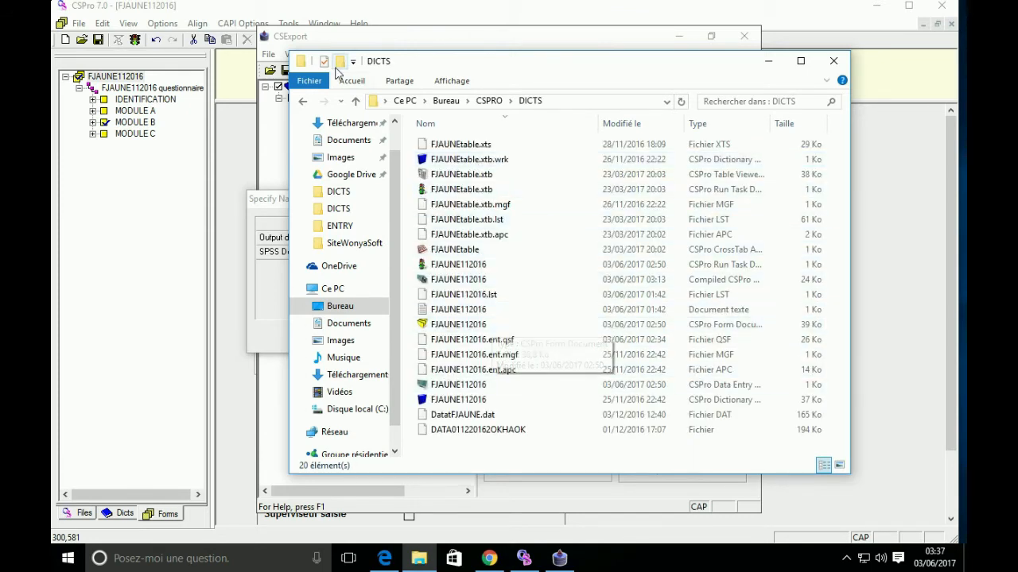
left_click(303, 101)
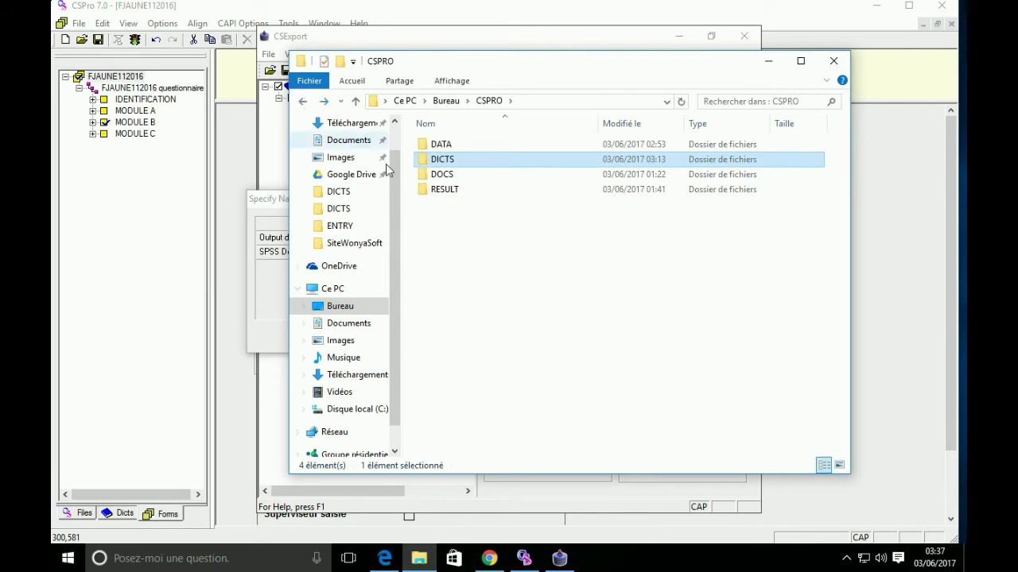
double_click(436, 191)
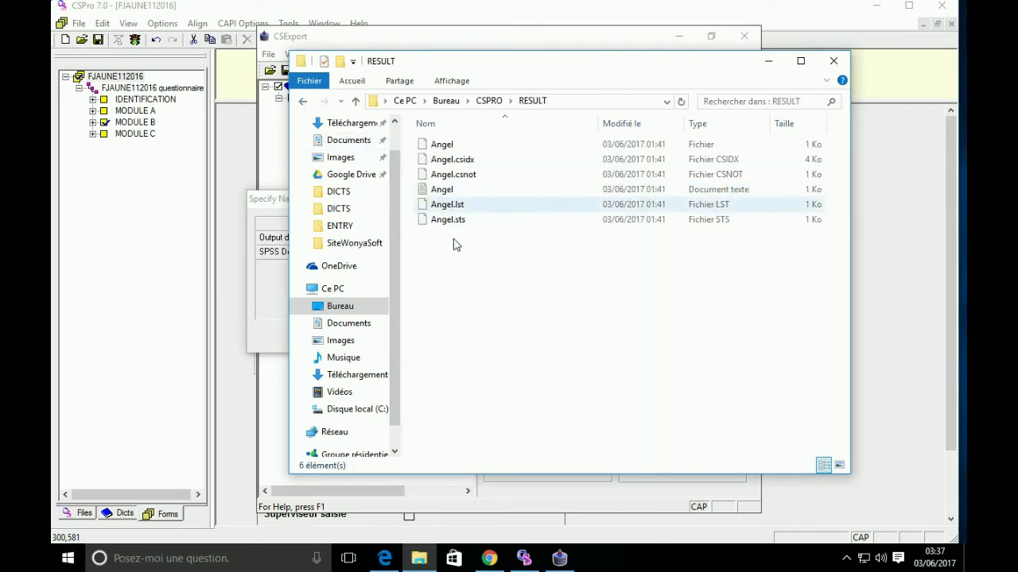
left_click_drag(451, 264, 437, 146)
right_click(437, 145)
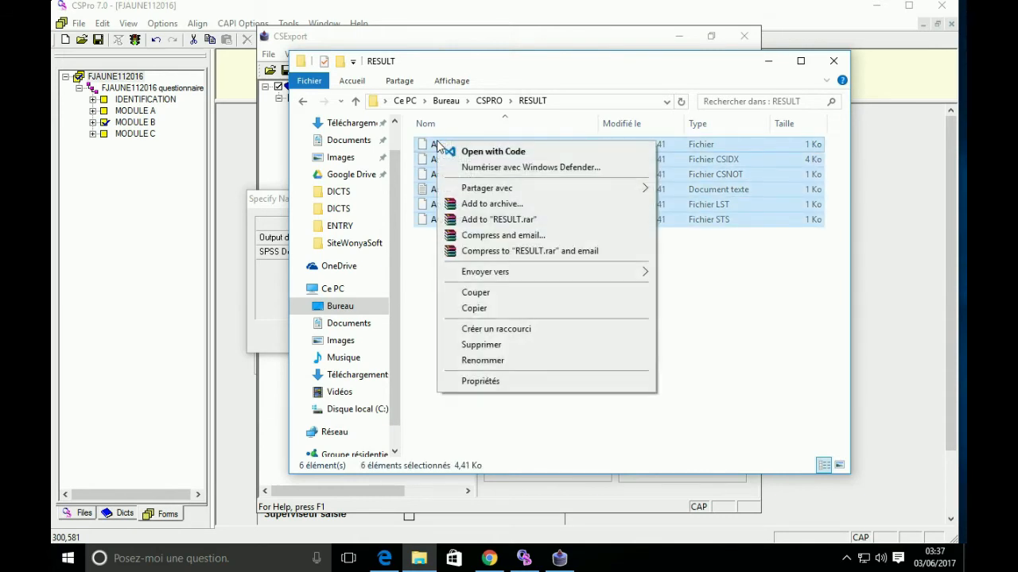
left_click(482, 345)
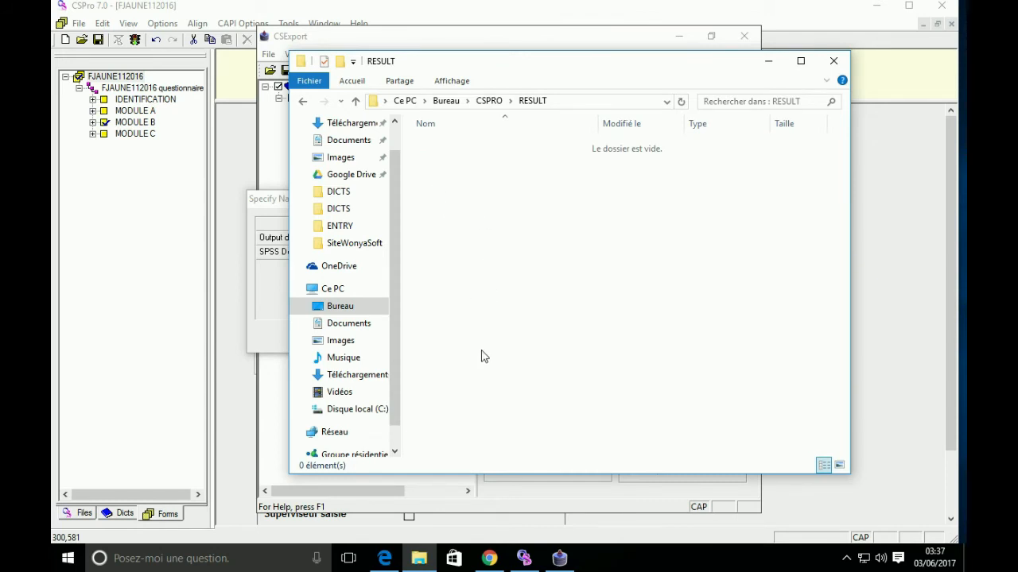
- Return to the export file names and set the output data file to a new Exported.dat in the CSPRO\RESULT folder
left_click(272, 335)
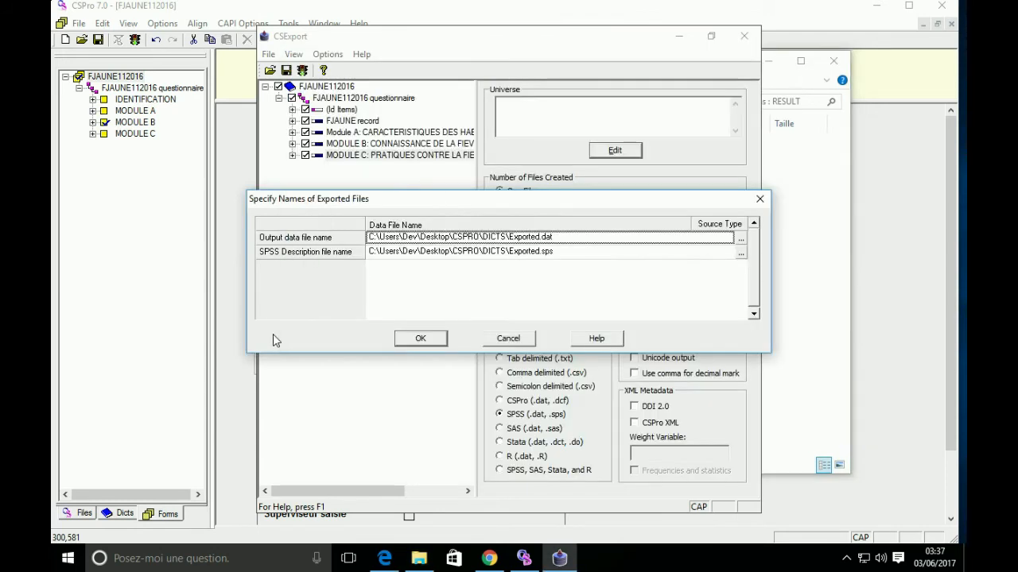
left_click(740, 239)
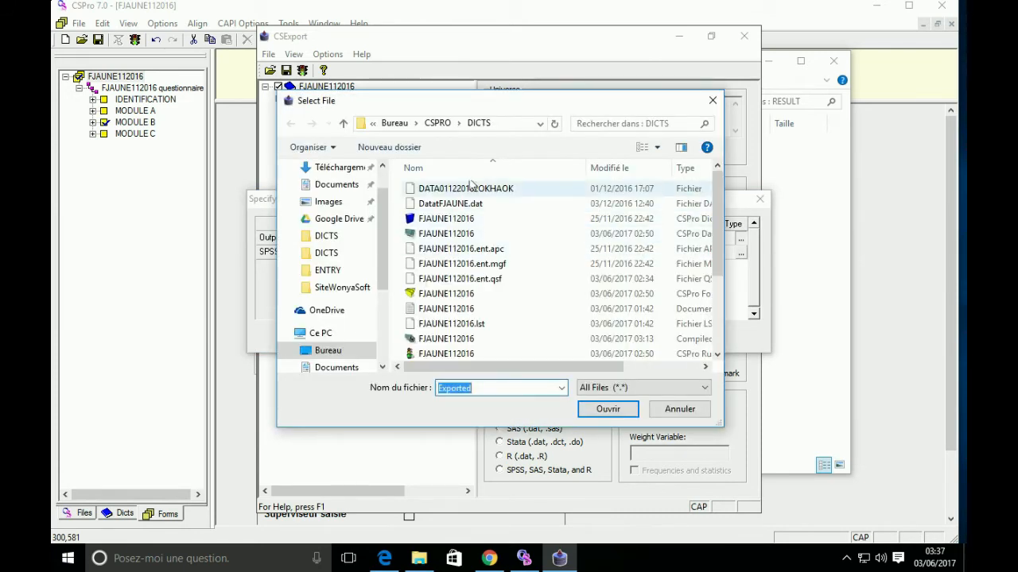
left_click(438, 122)
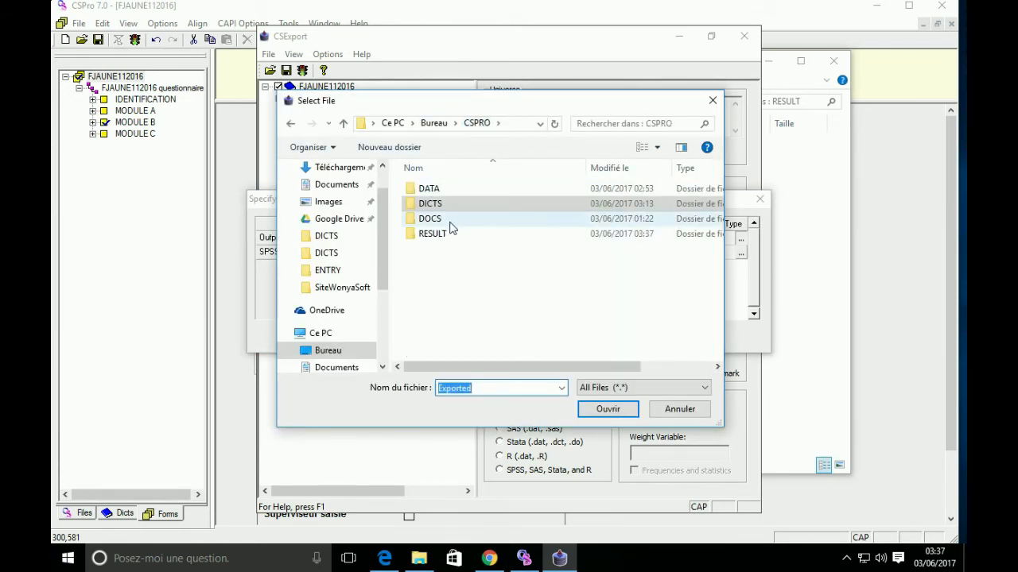
double_click(449, 236)
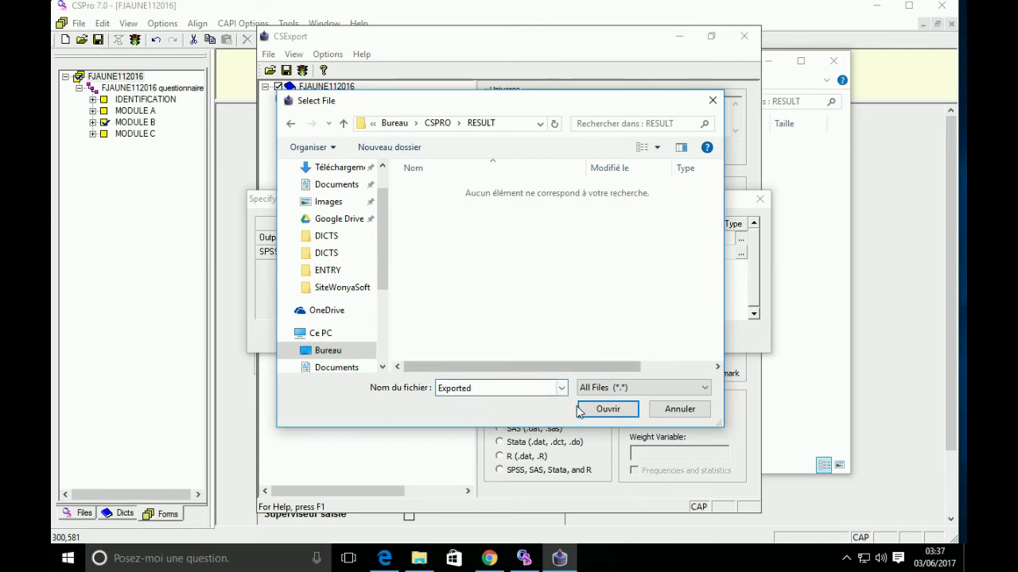
double_click(502, 387)
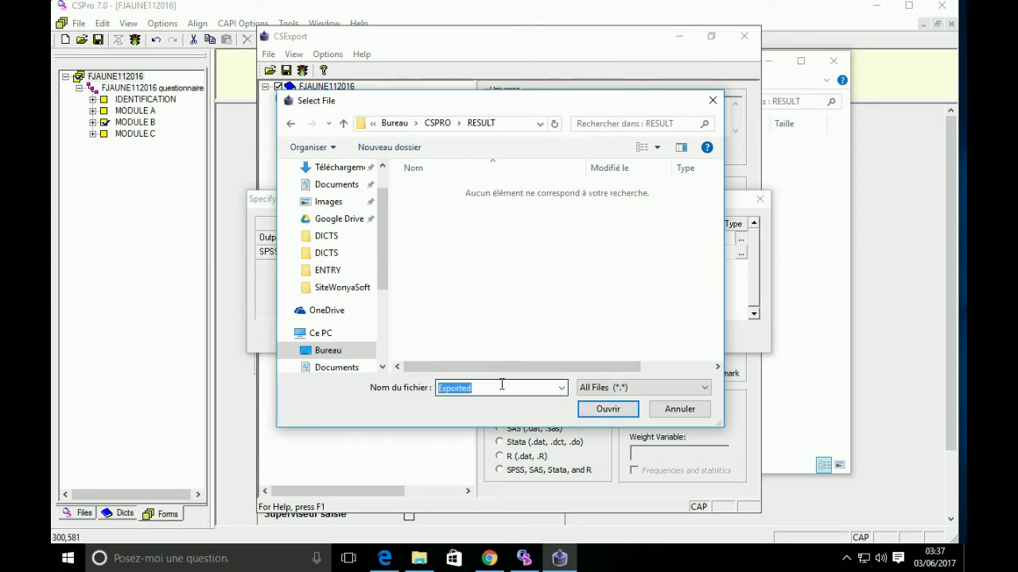
left_click(502, 387)
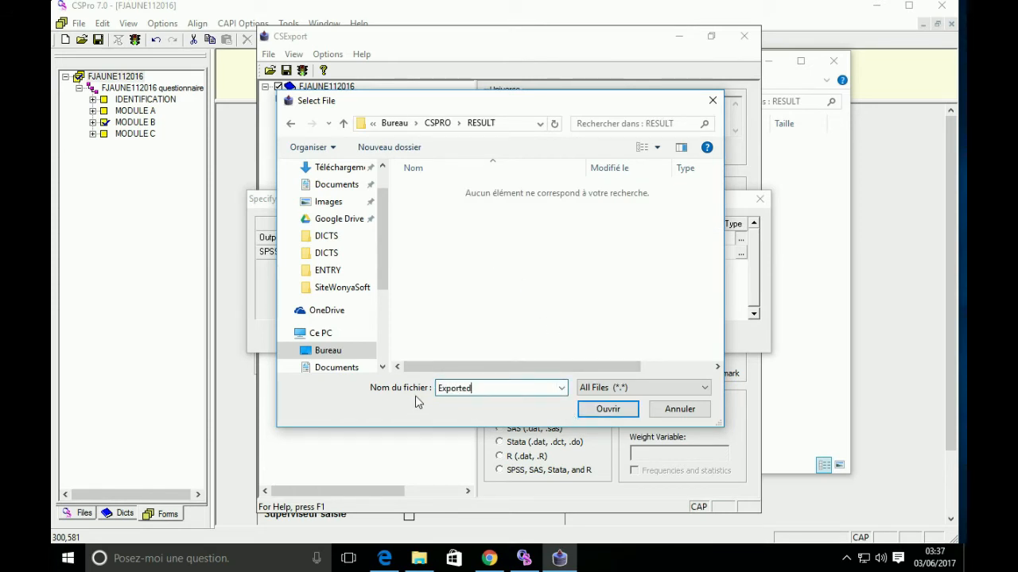
left_click(605, 410)
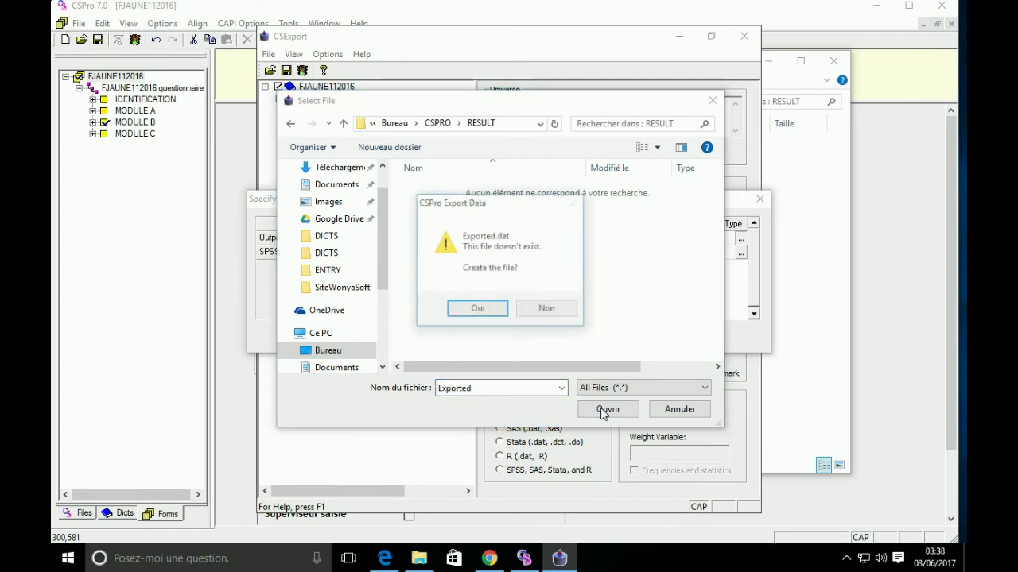
left_click(465, 318)
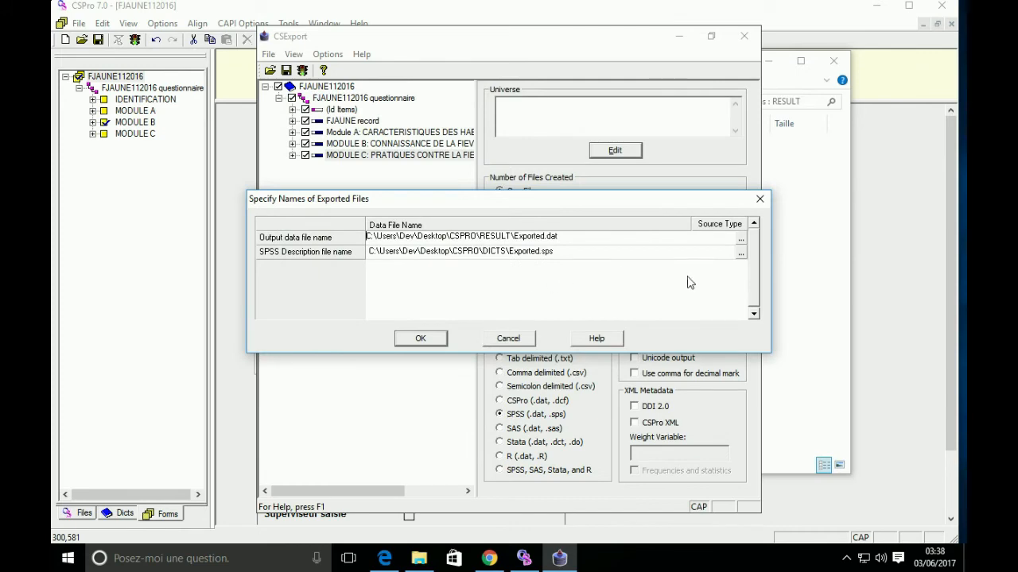
- Set the SPSS description file to a new Exported.sps in the CSPRO\RESULT folder and run the export
left_click(741, 253)
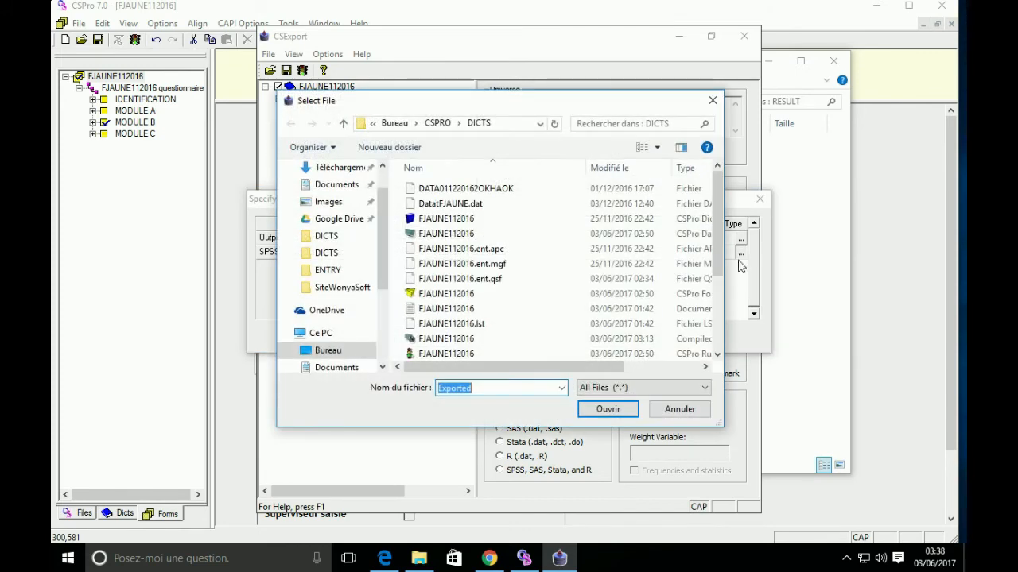
left_click(437, 123)
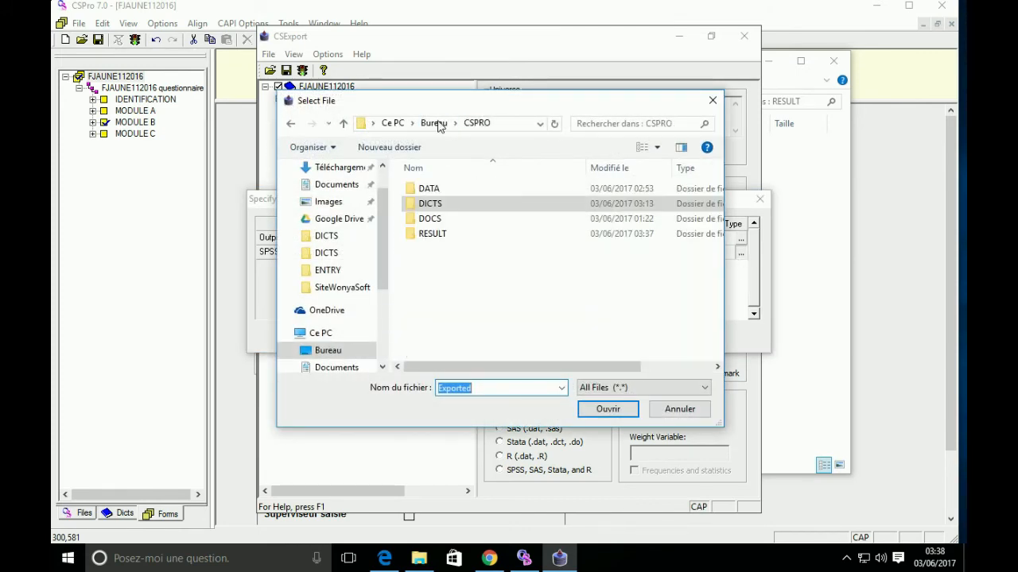
double_click(455, 233)
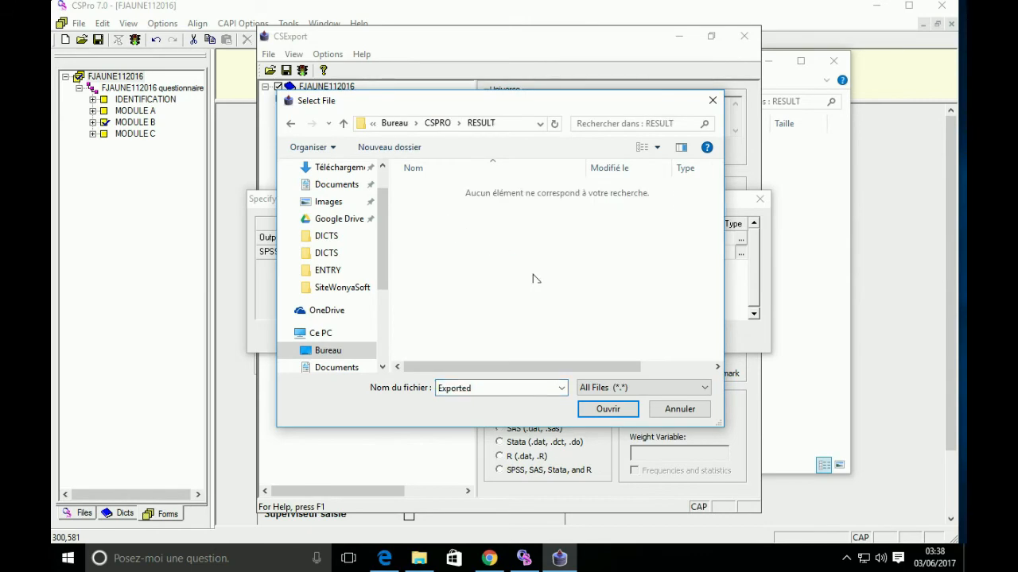
left_click(600, 411)
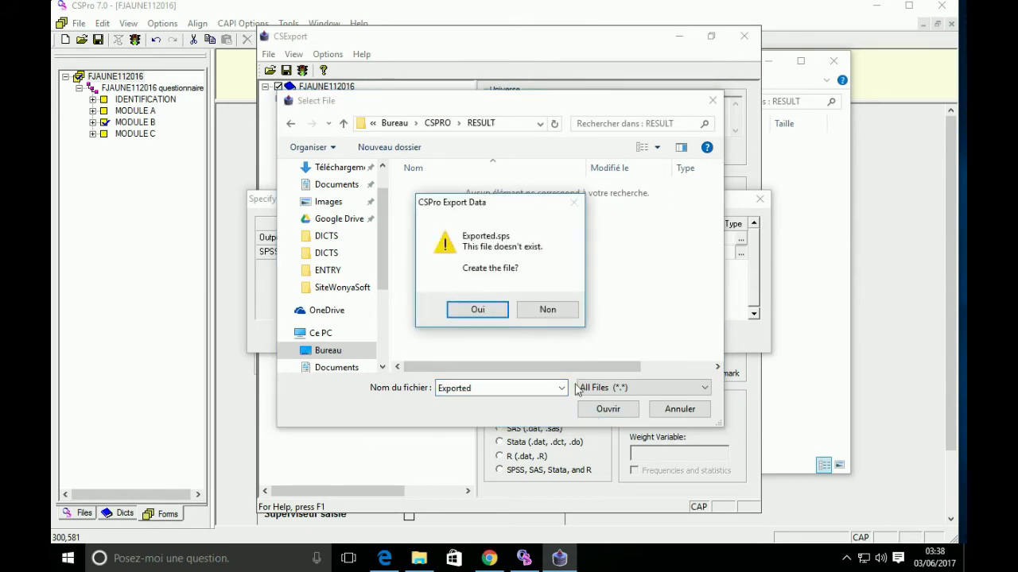
left_click(478, 310)
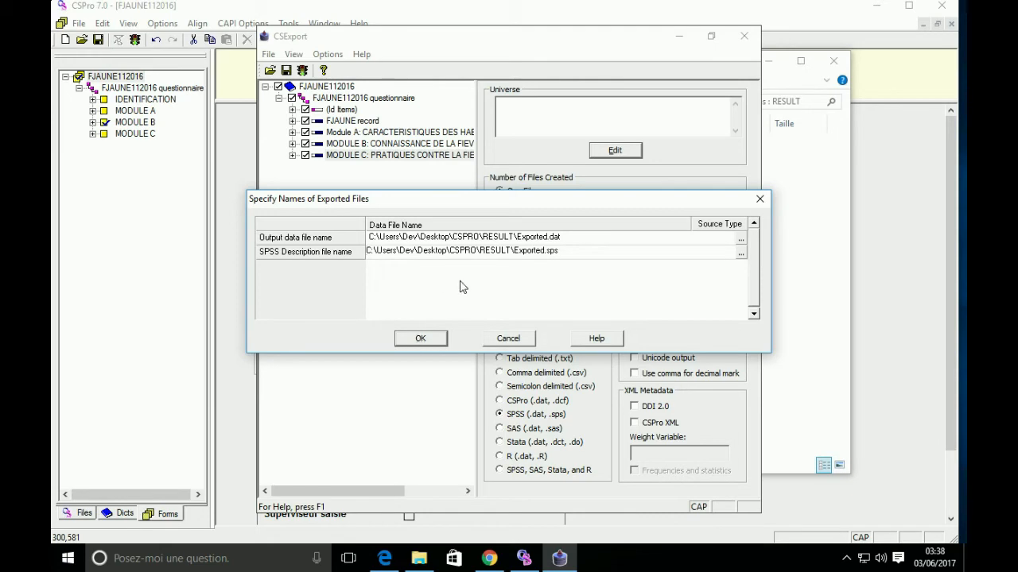
left_click(420, 338)
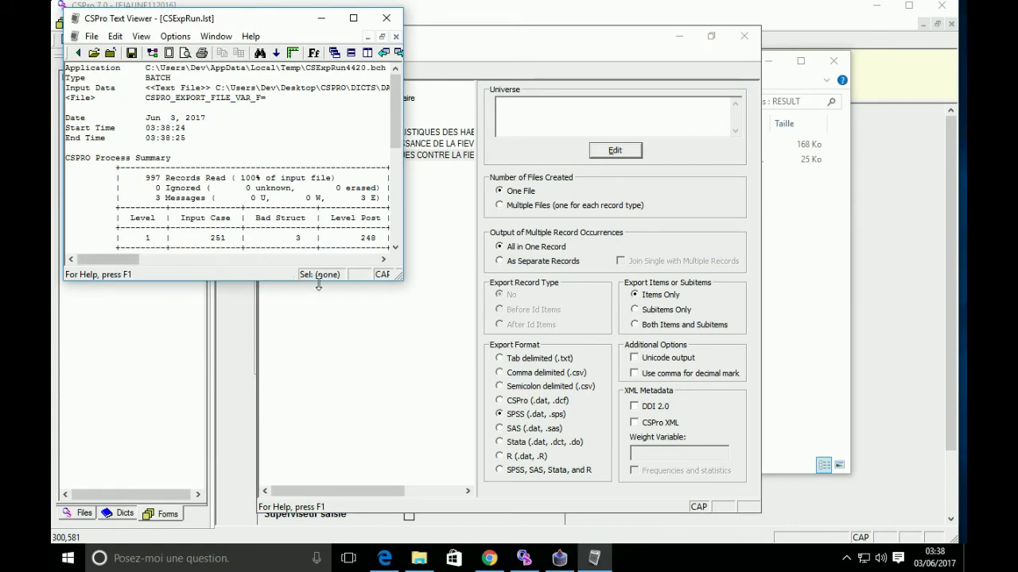
- Review the export run's report, and close it and the Export Data tool without saving the export specification
left_click_drag(400, 276, 727, 546)
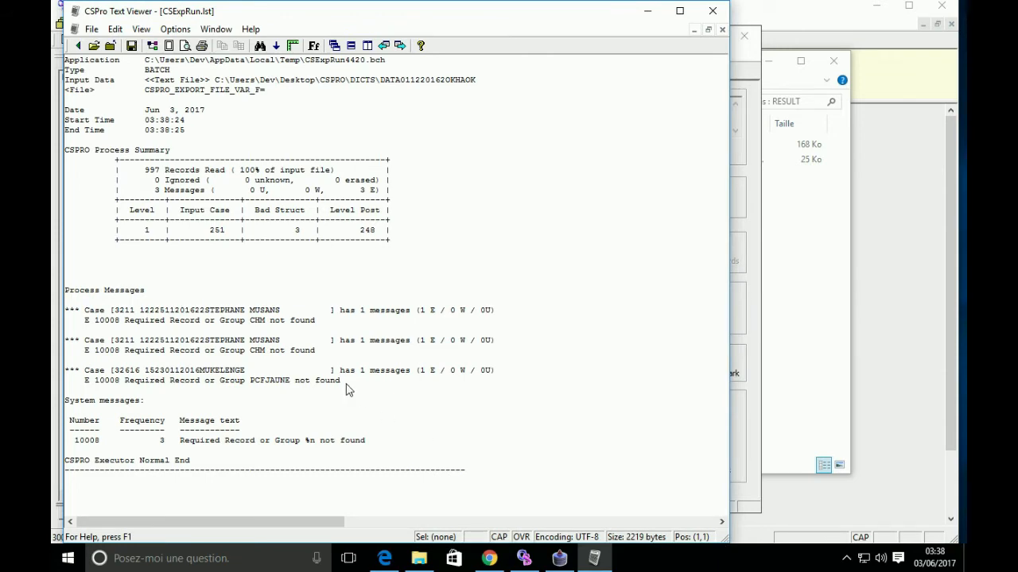
left_click(712, 10)
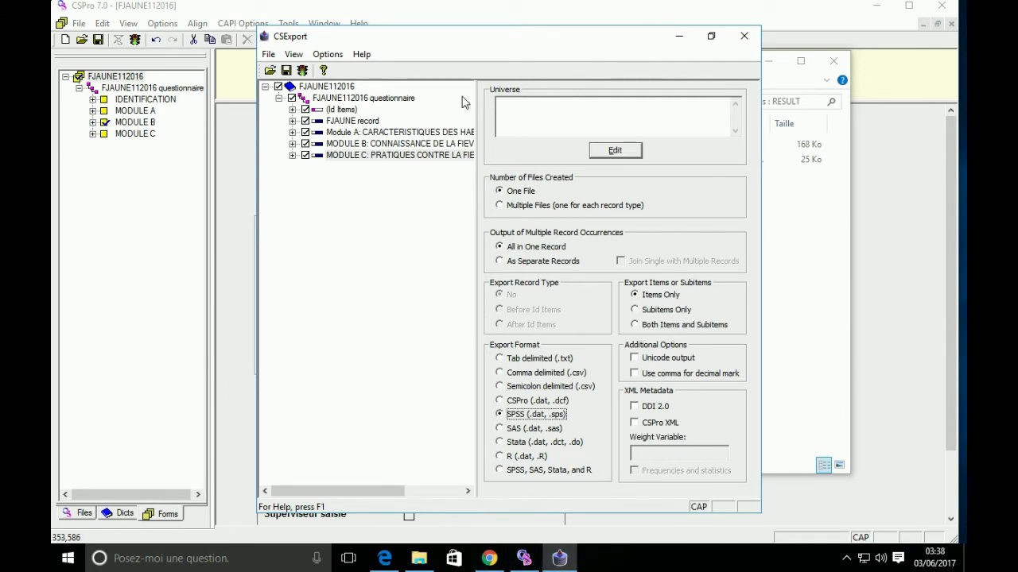
left_click(744, 36)
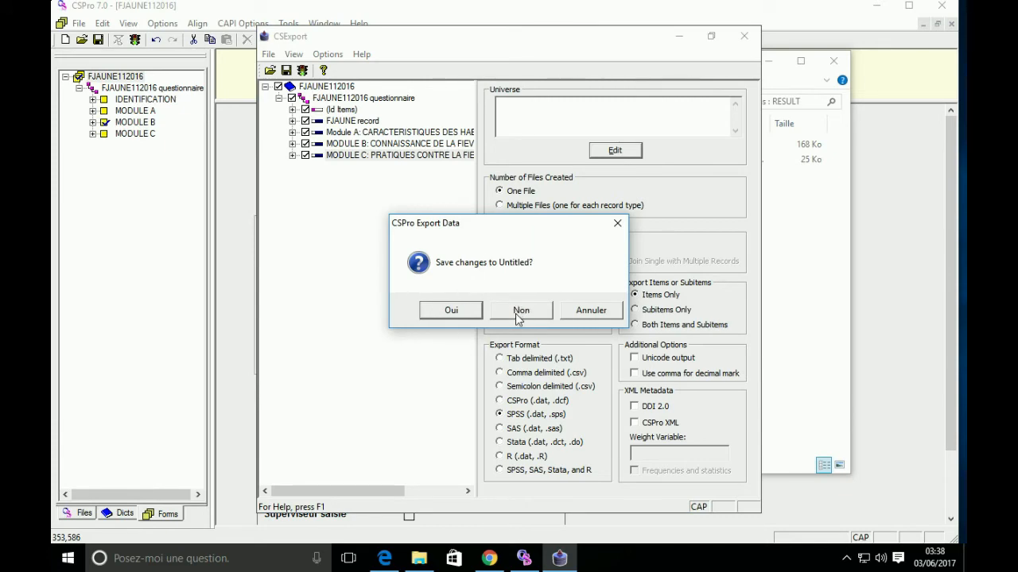
left_click(516, 313)
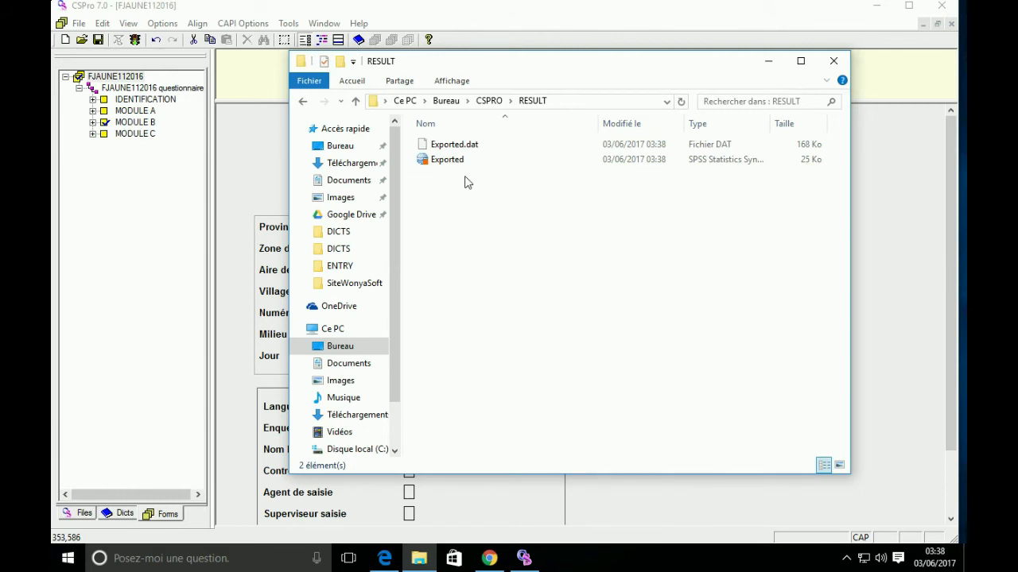
- Open the exported SPSS syntax file from the RESULT folder in IBM SPSS Statistics and maximize the syntax editor
mouse_move(444, 162)
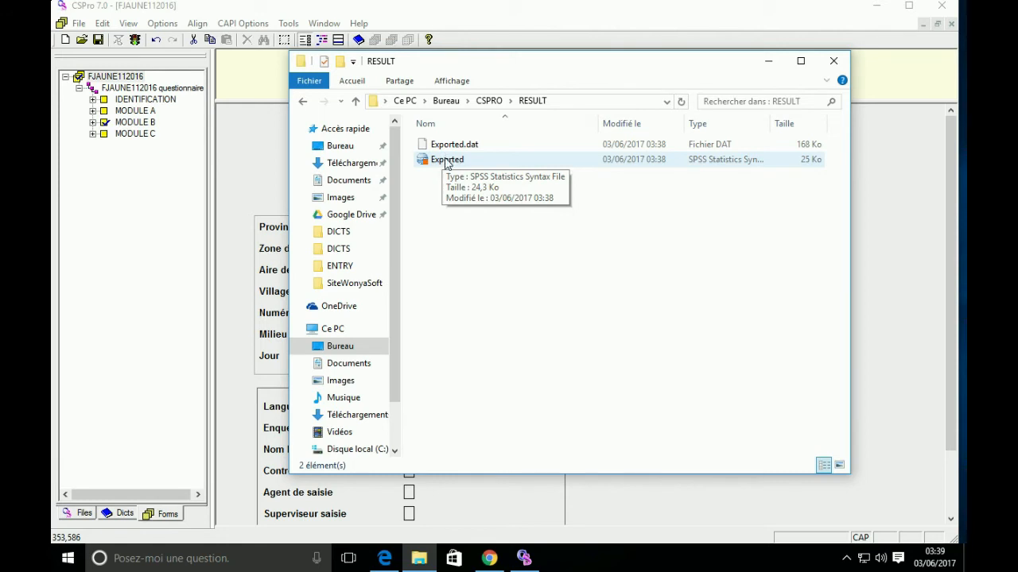
left_click(446, 162)
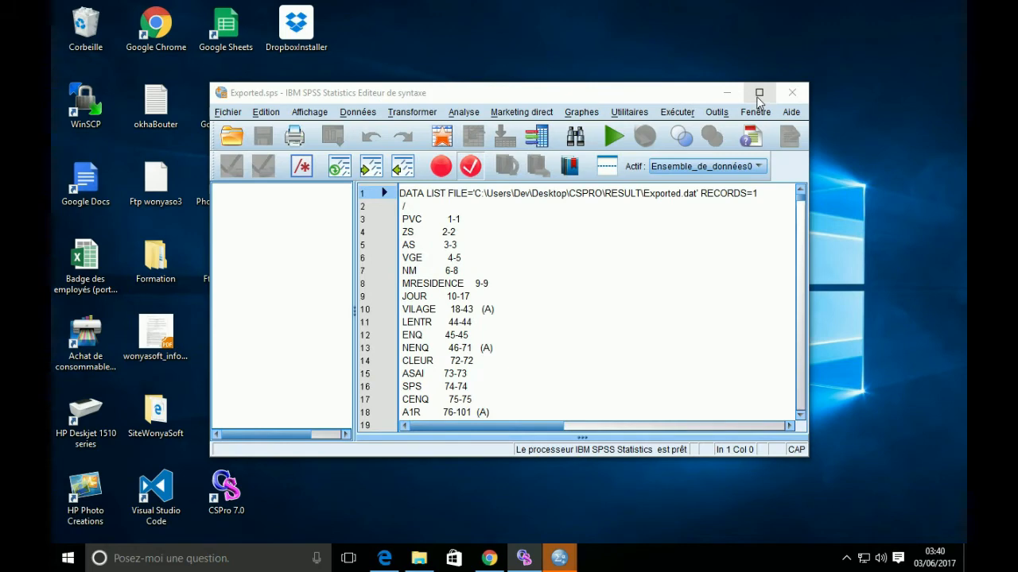
left_click(758, 93)
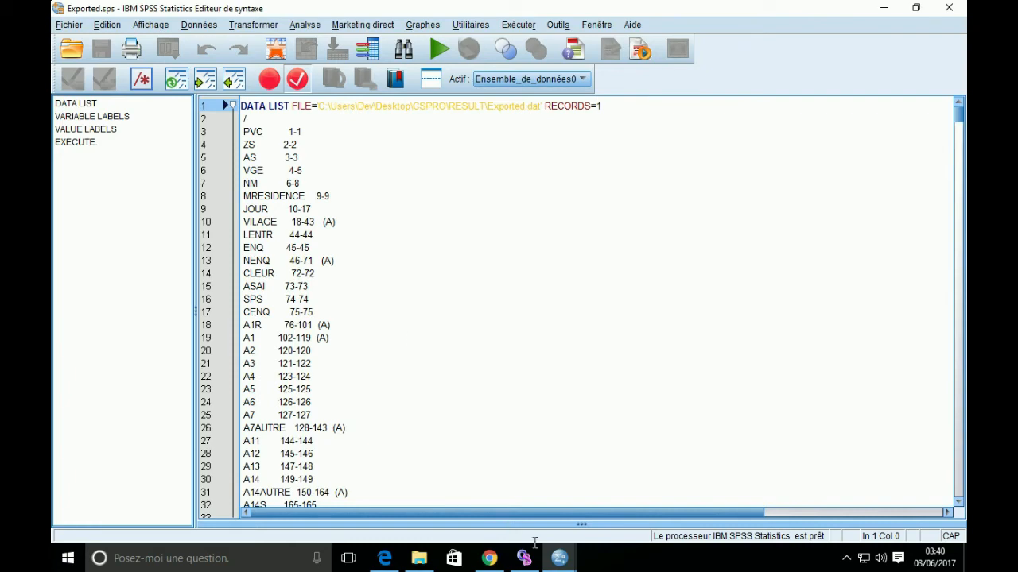
- Check the data view and variable view of the untitled dataset in the Data Editor, and return to the Exported.sps syntax
mouse_move(556, 563)
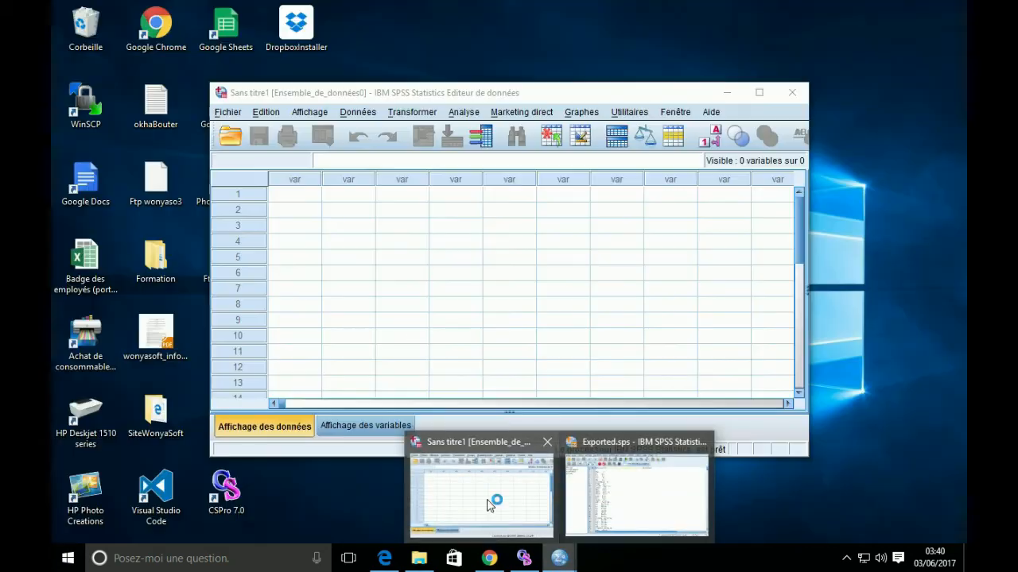
left_click(489, 505)
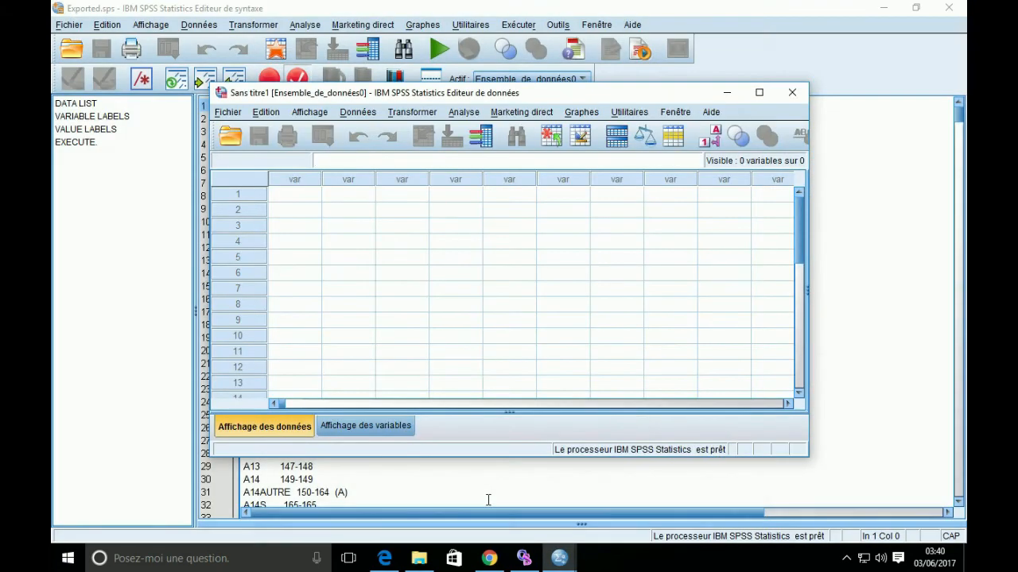
left_click(758, 93)
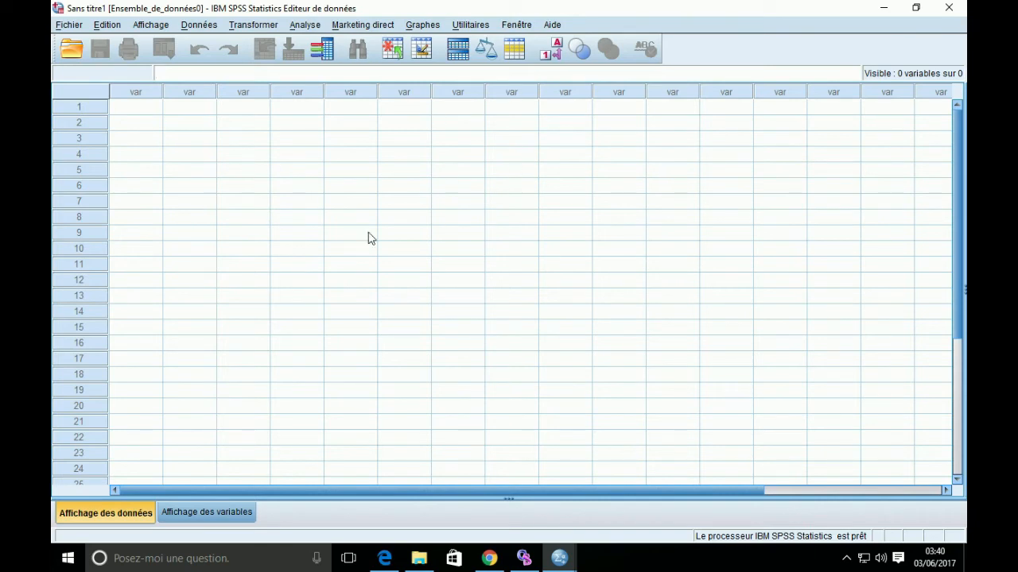
left_click(198, 516)
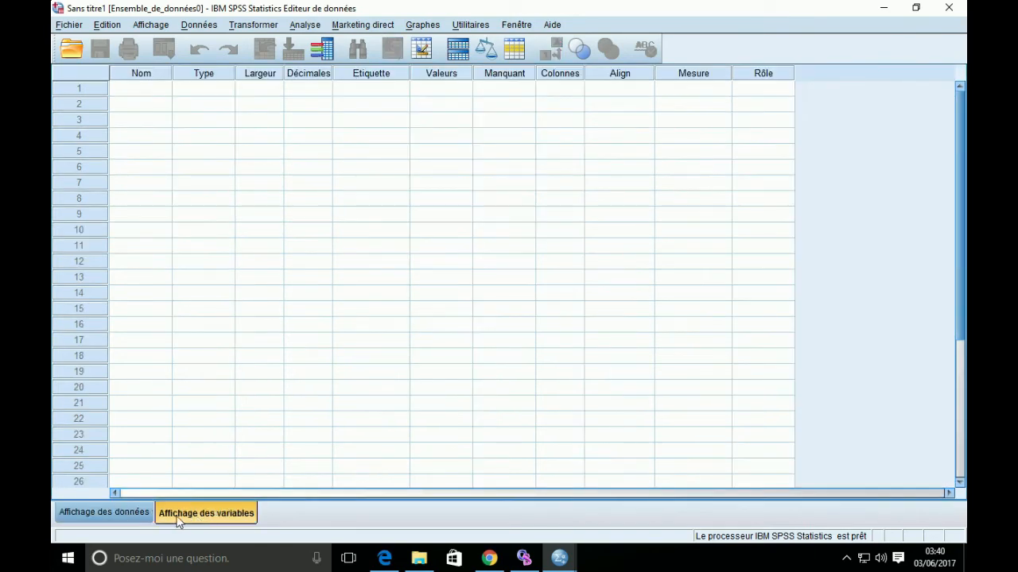
left_click(143, 513)
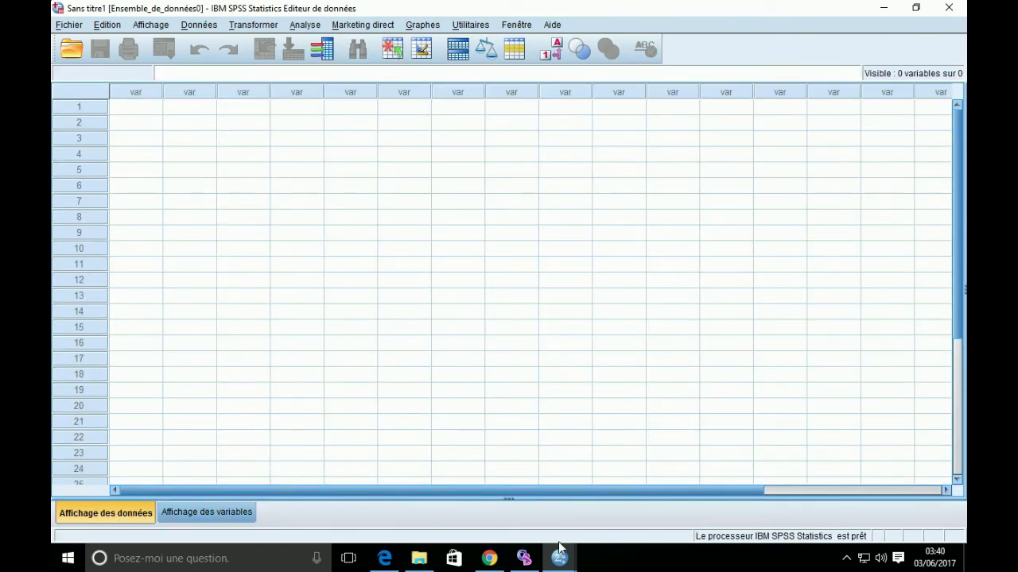
mouse_move(560, 558)
left_click(636, 471)
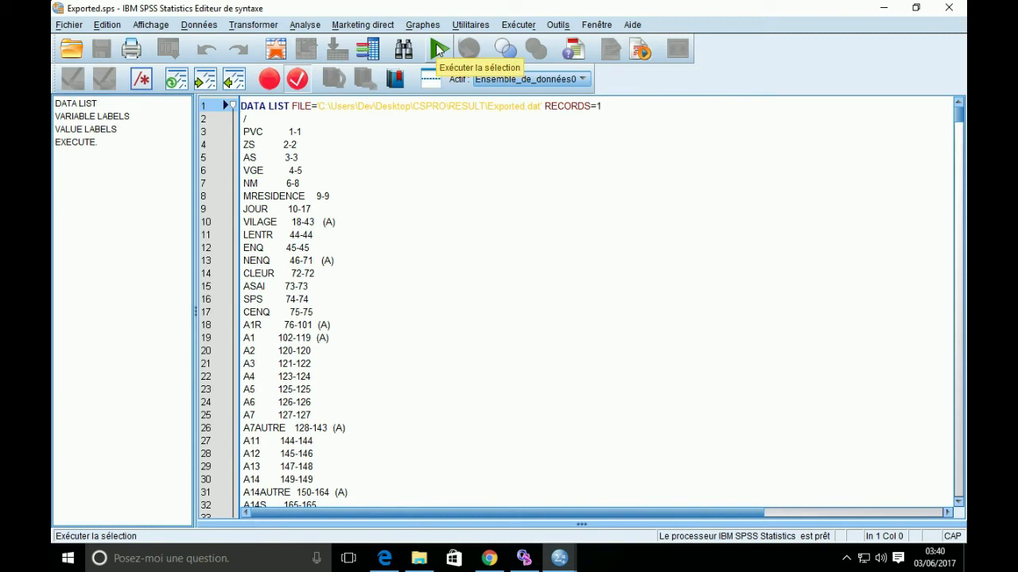
- Run the entire Exported.sps syntax and review its log through to the end in the output viewer
left_click(521, 26)
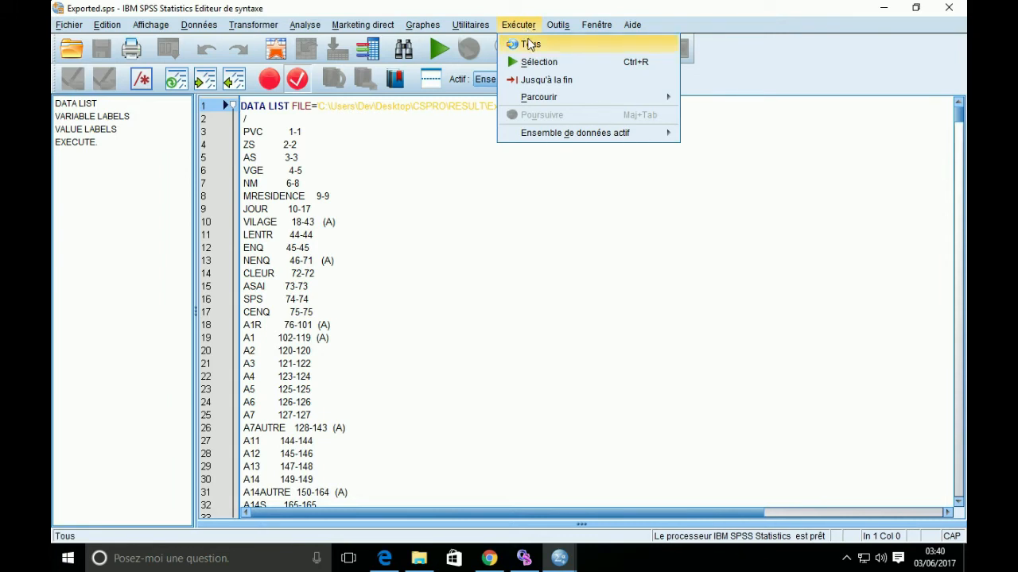
left_click(531, 45)
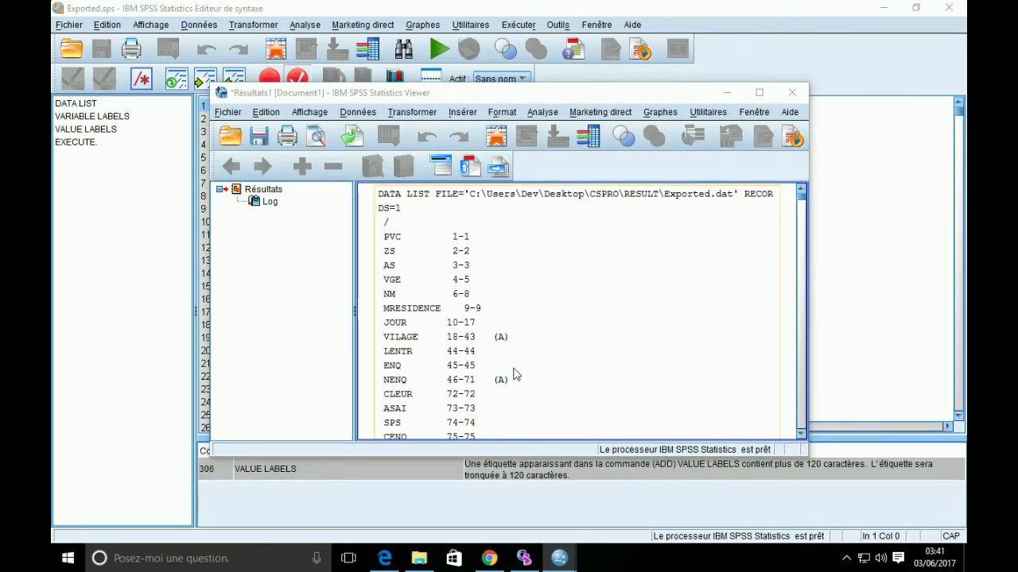
scroll(515, 374, "down", 15)
scroll(515, 375, "down", 15)
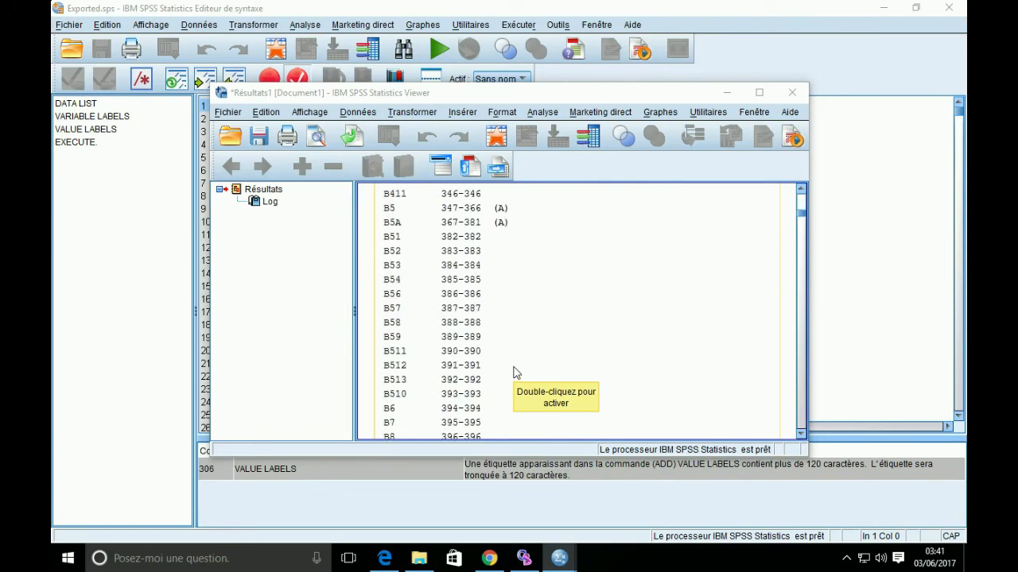
scroll(503, 308, "down", 15)
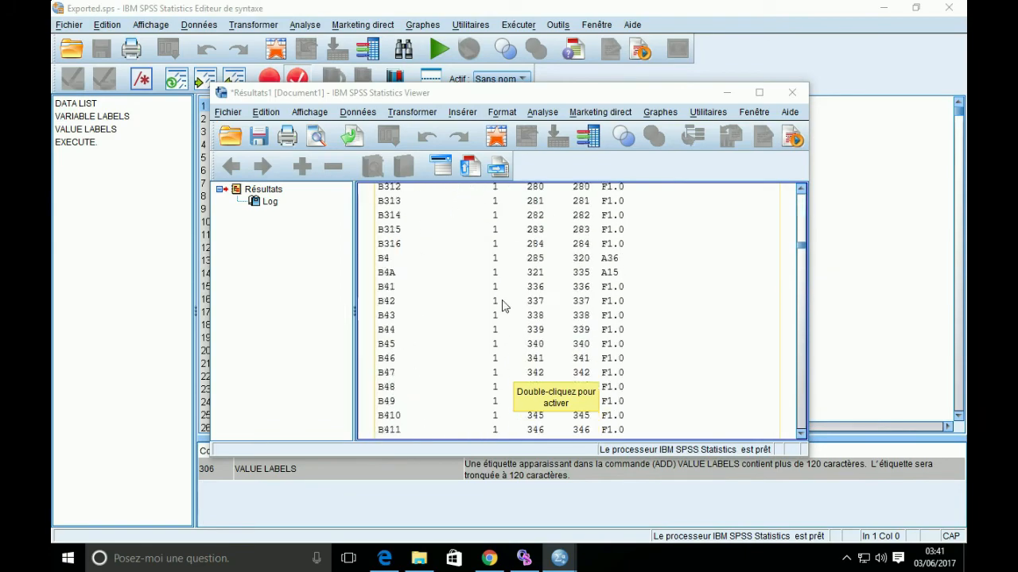
scroll(502, 301, "down", 15)
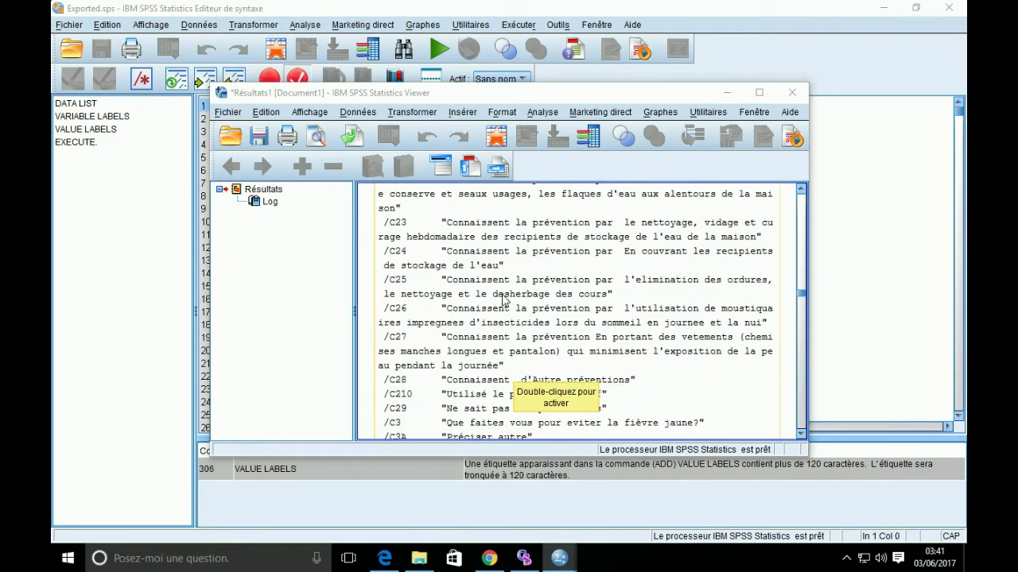
scroll(503, 301, "down", 15)
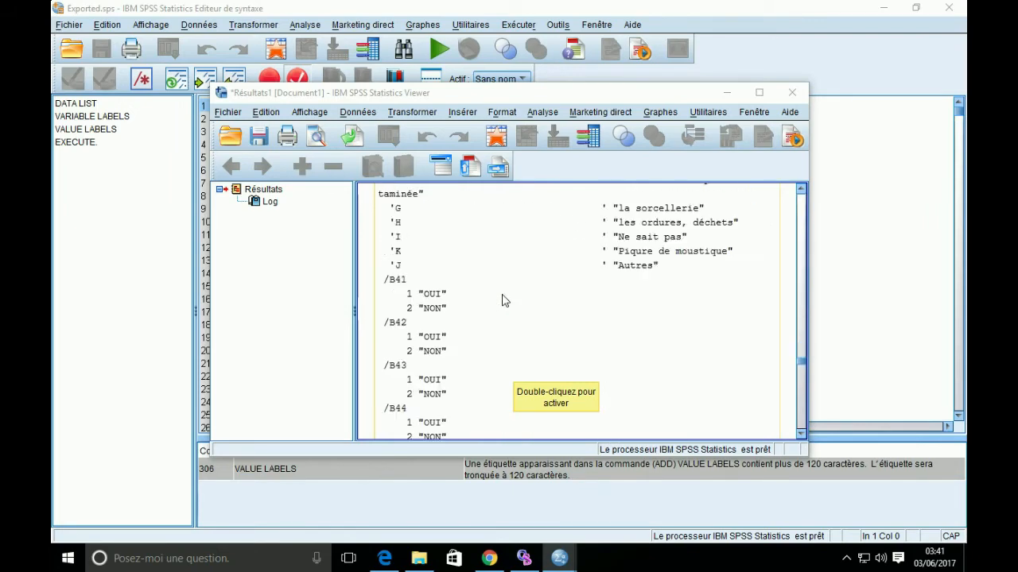
scroll(503, 292, "down", 10)
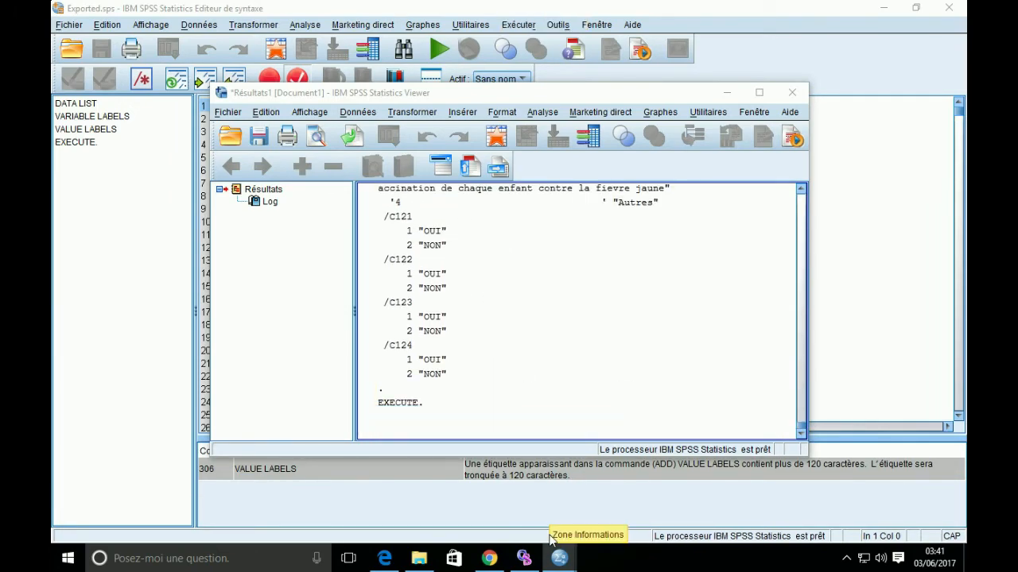
- Bring up the newly loaded Sans titre2 dataset in the Data Editor, maximize it, and browse its records
mouse_move(562, 558)
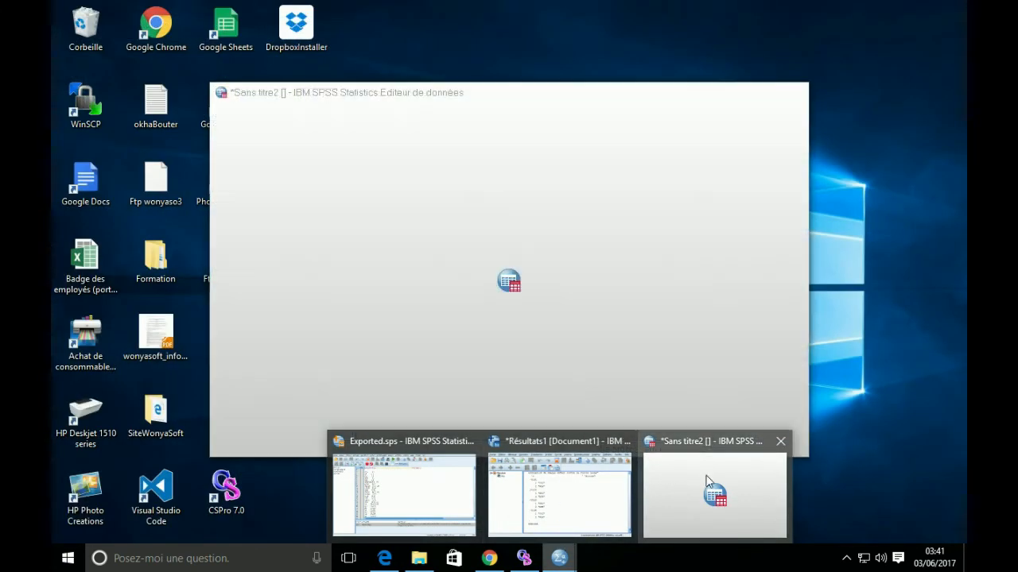
left_click(693, 495)
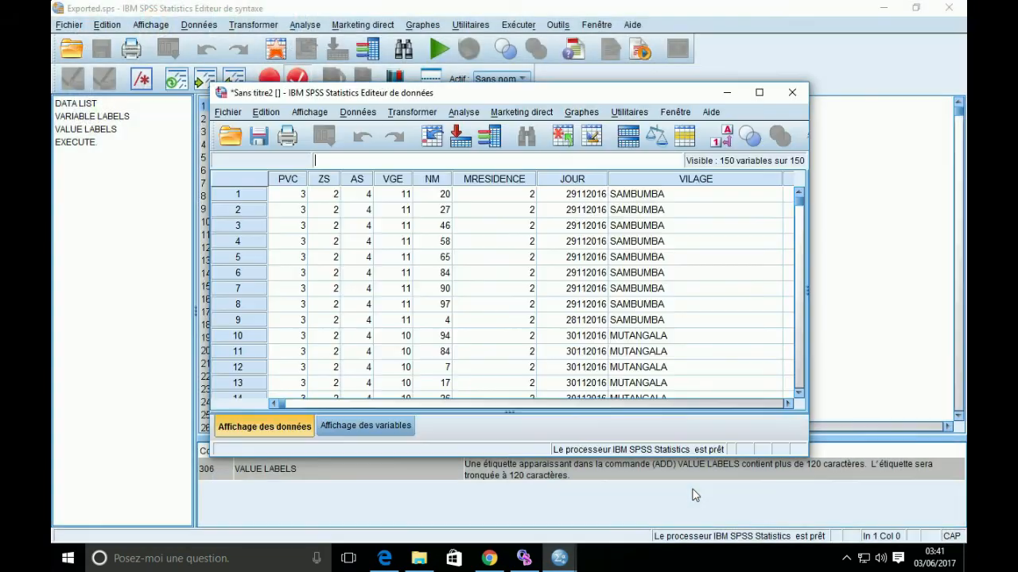
left_click(759, 92)
scroll(330, 342, "down", 20)
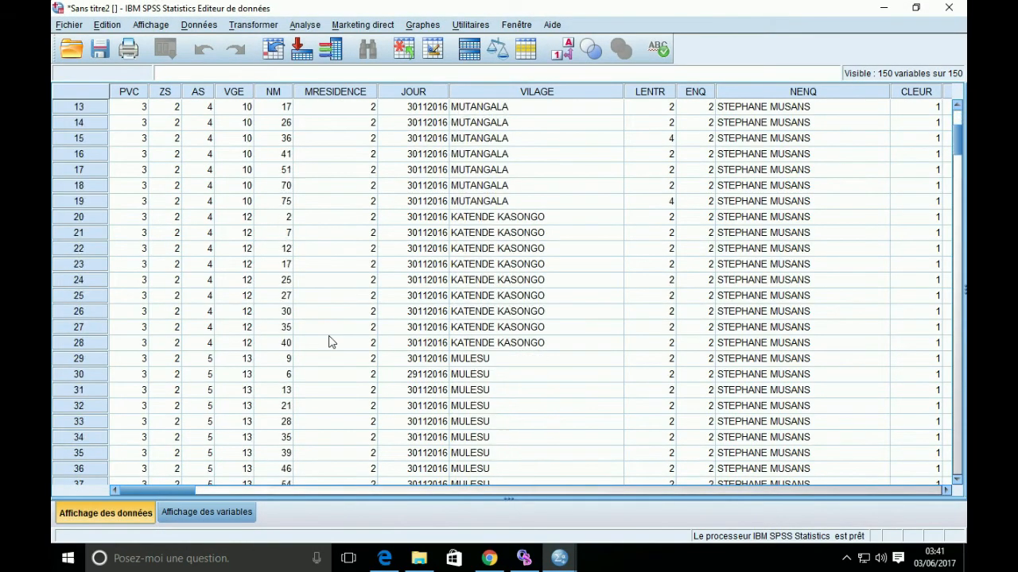
scroll(330, 342, "down", 5)
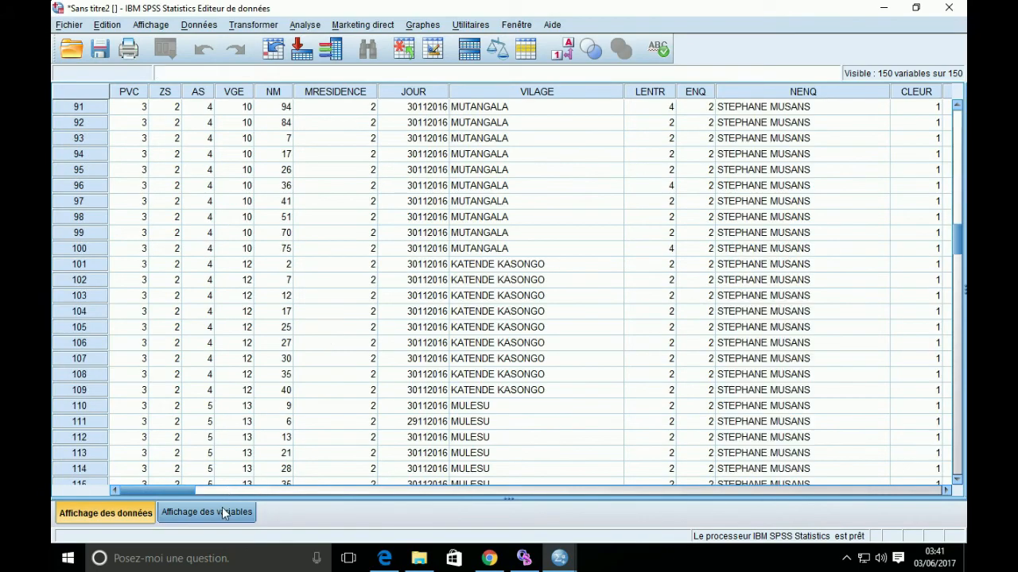
- Examine the dataset's variable definitions, from the first variable through to the last one
left_click(223, 514)
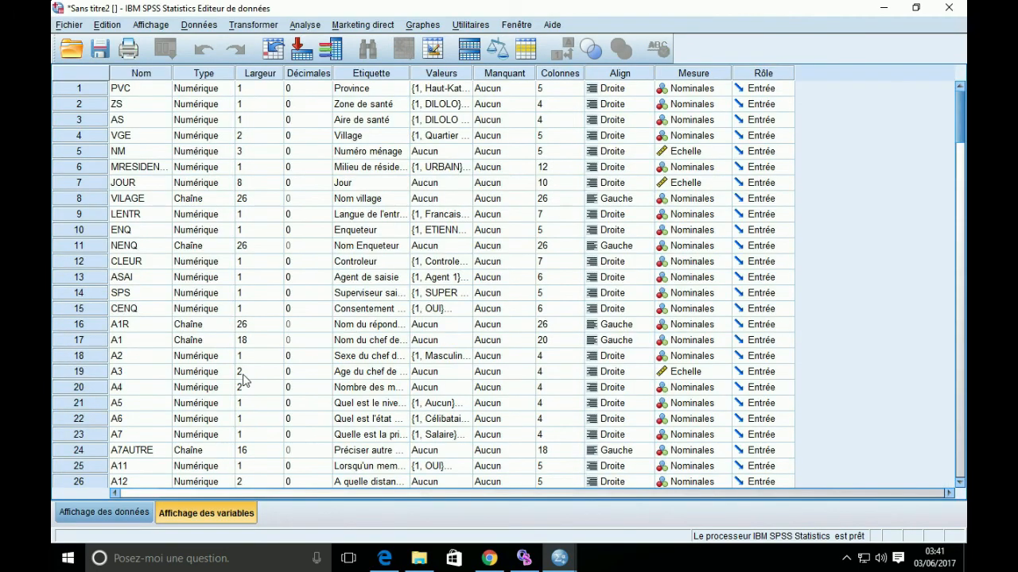
scroll(243, 378, "down", 1)
scroll(245, 378, "up", 1)
scroll(244, 379, "down", 17)
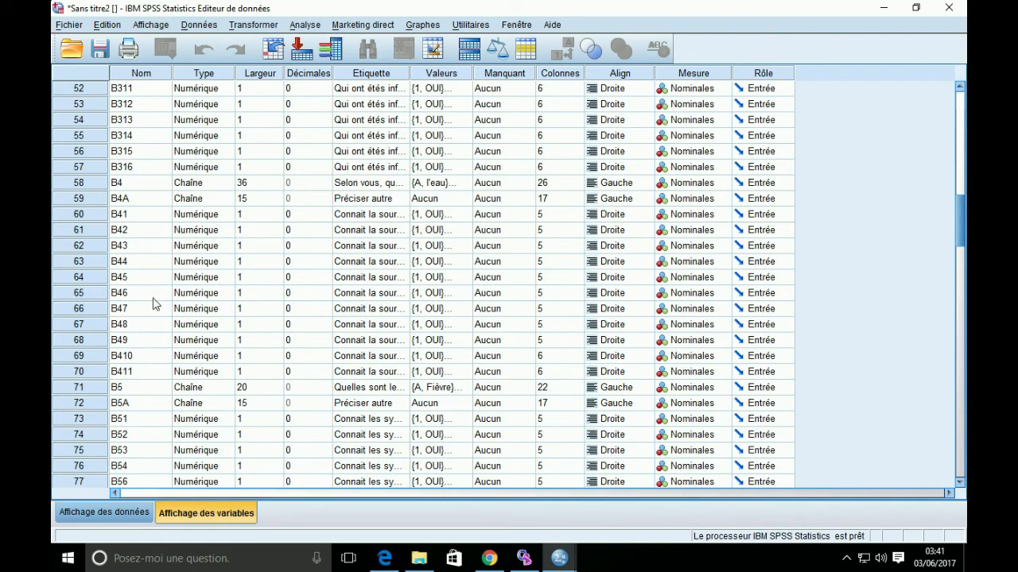
scroll(398, 333, "down", 13)
scroll(397, 332, "down", 20)
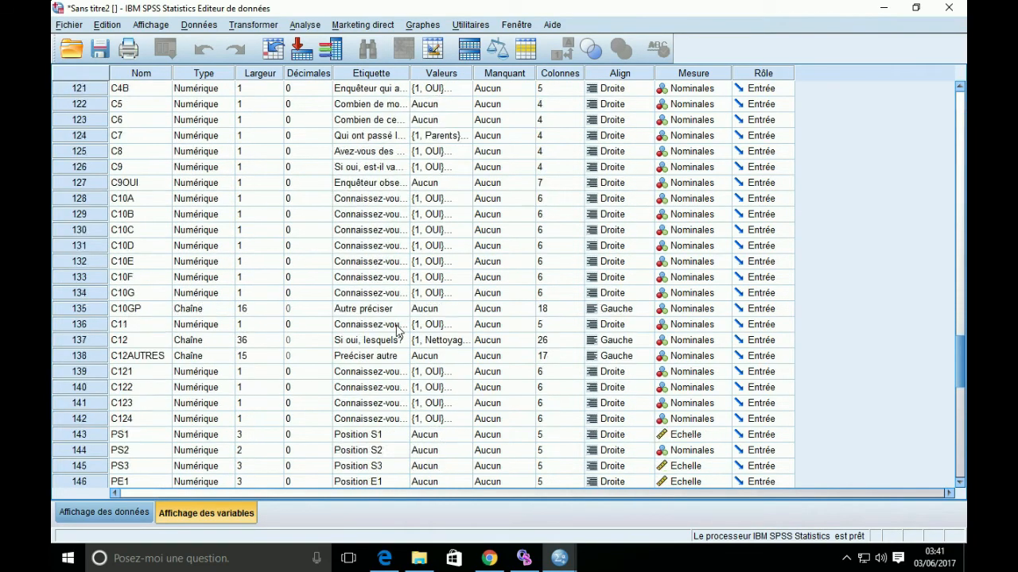
scroll(398, 332, "up", 5)
scroll(398, 333, "up", 6)
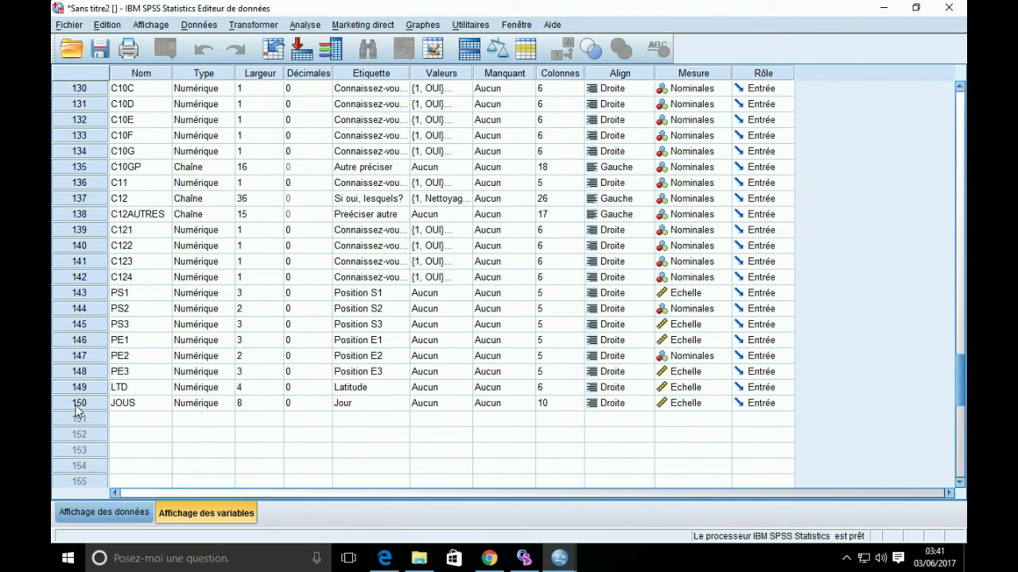
- Return to the dataset's records and check how far they run, down to the last filled row
left_click(109, 512)
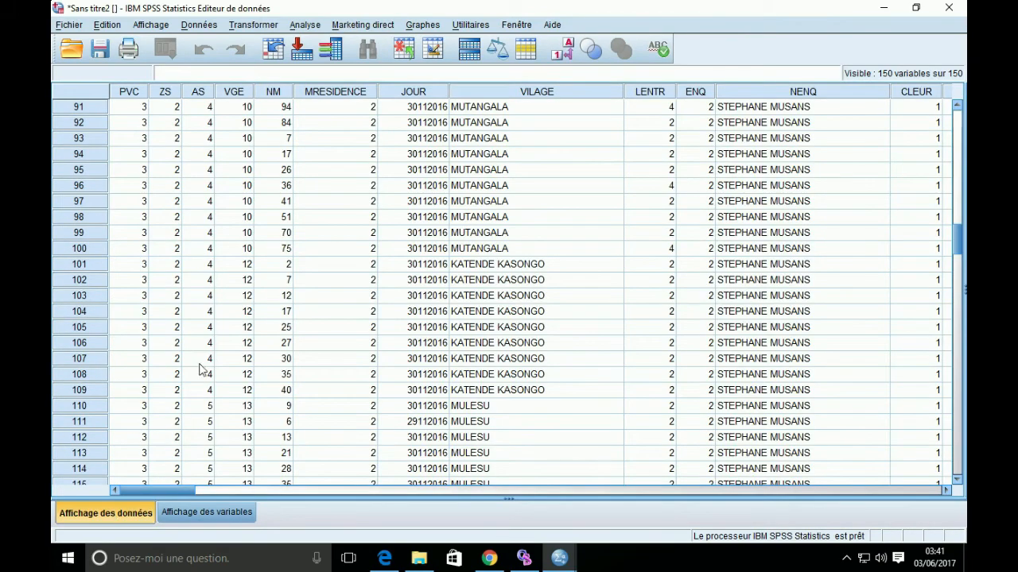
scroll(201, 369, "down", 20)
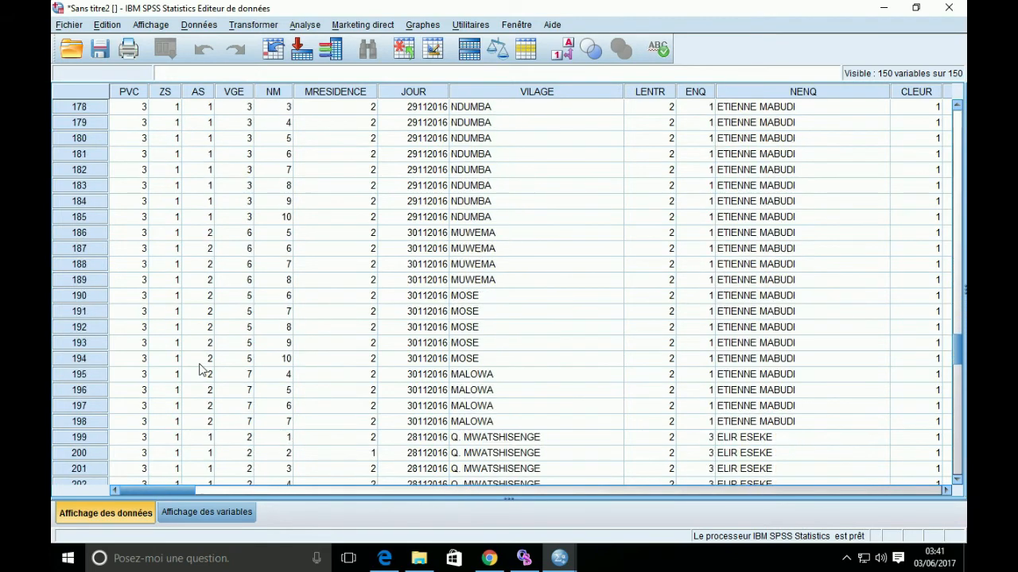
scroll(201, 370, "down", 14)
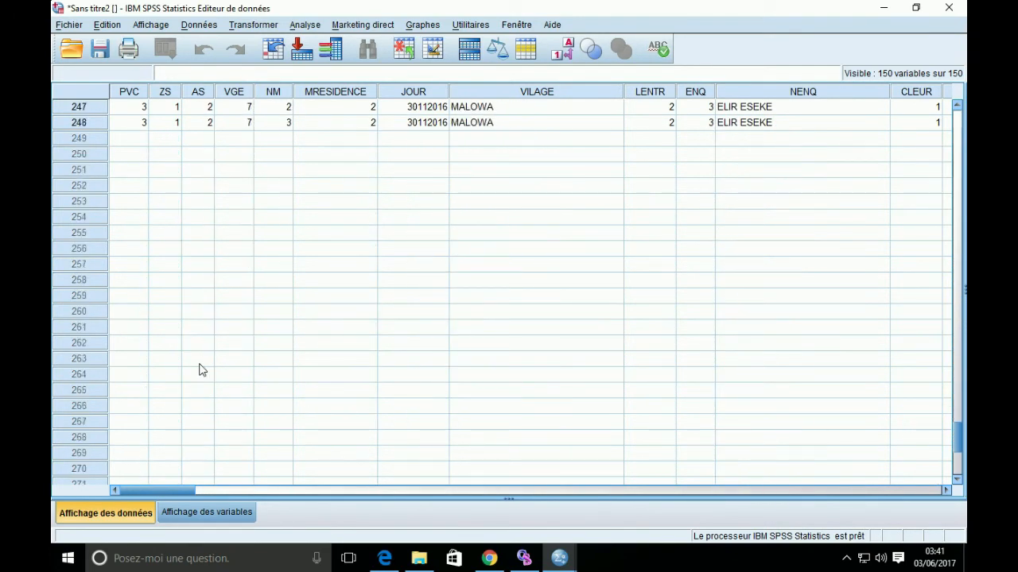
scroll(201, 370, "up", 1)
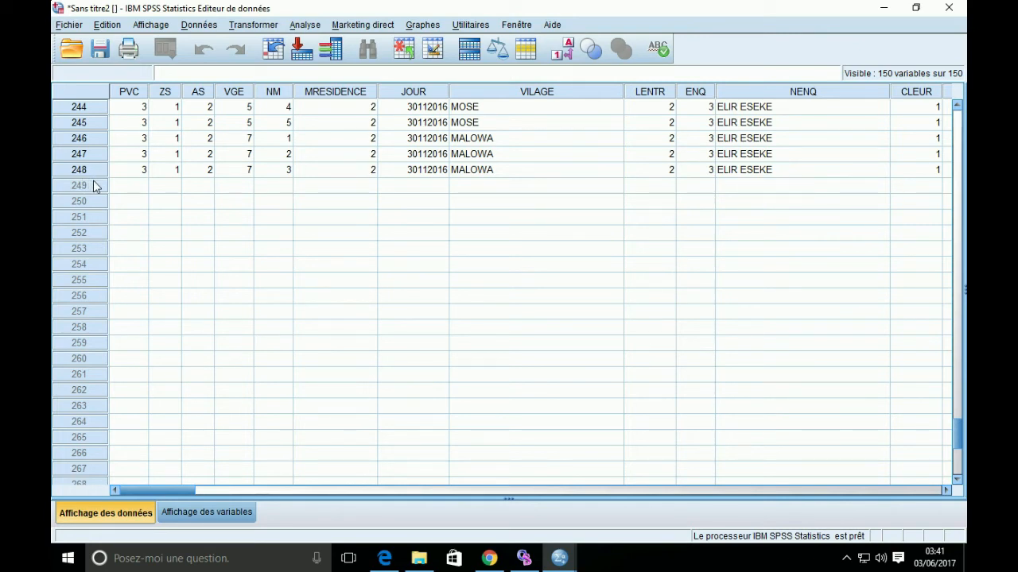
scroll(167, 302, "down", 3)
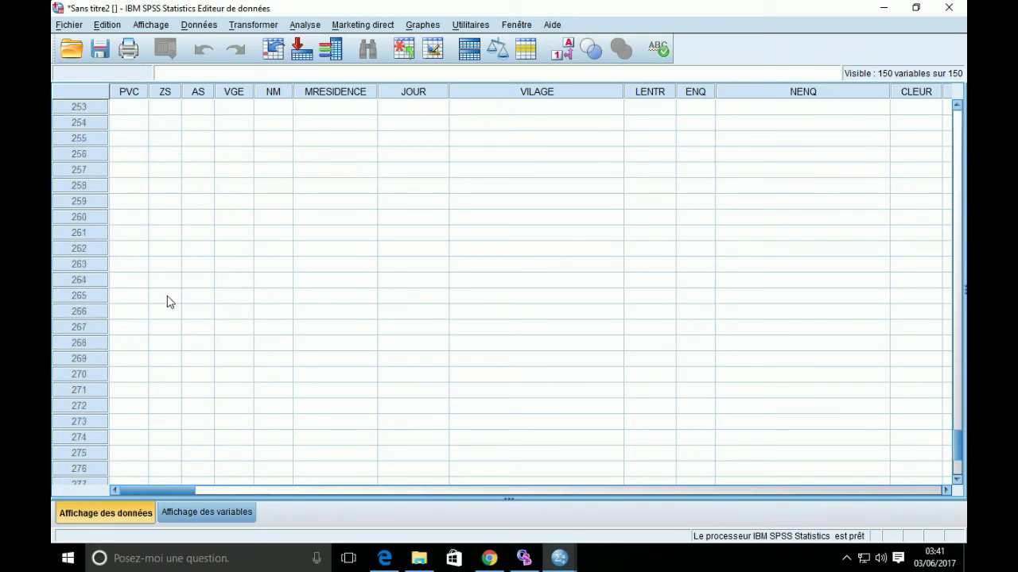
scroll(167, 301, "up", 3)
scroll(167, 301, "up", 5)
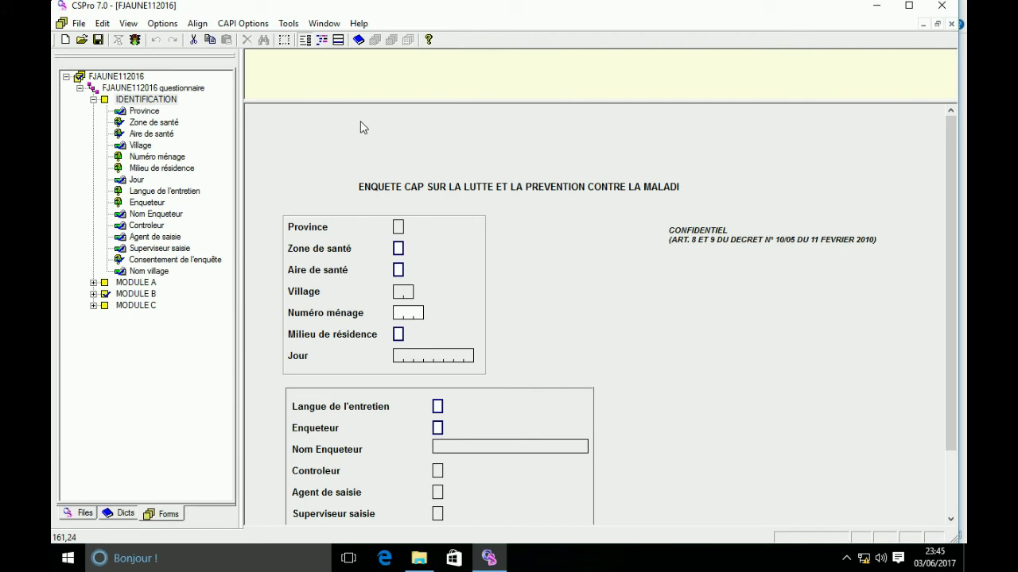
- In CSPro, start Concatenate Data and add the DataJaune03dec2016 and FJAUNE112016 files from the CSPRO\DATA folder
left_click(290, 25)
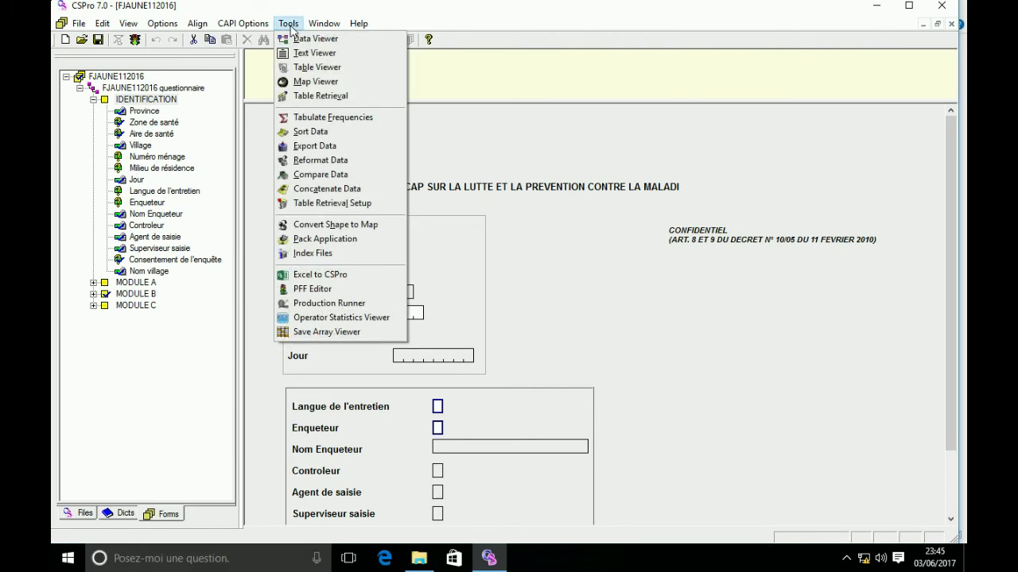
left_click(343, 198)
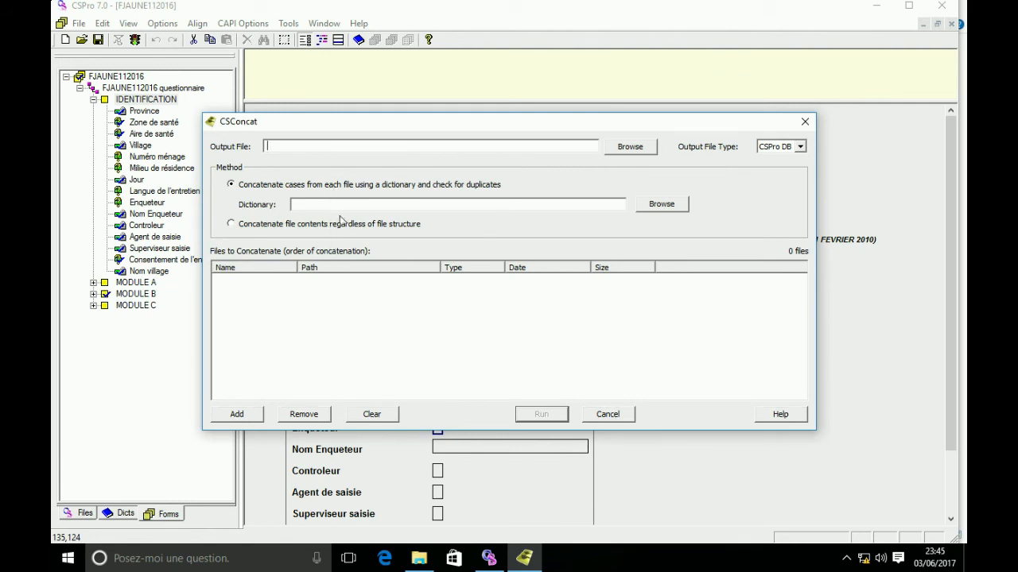
left_click(239, 417)
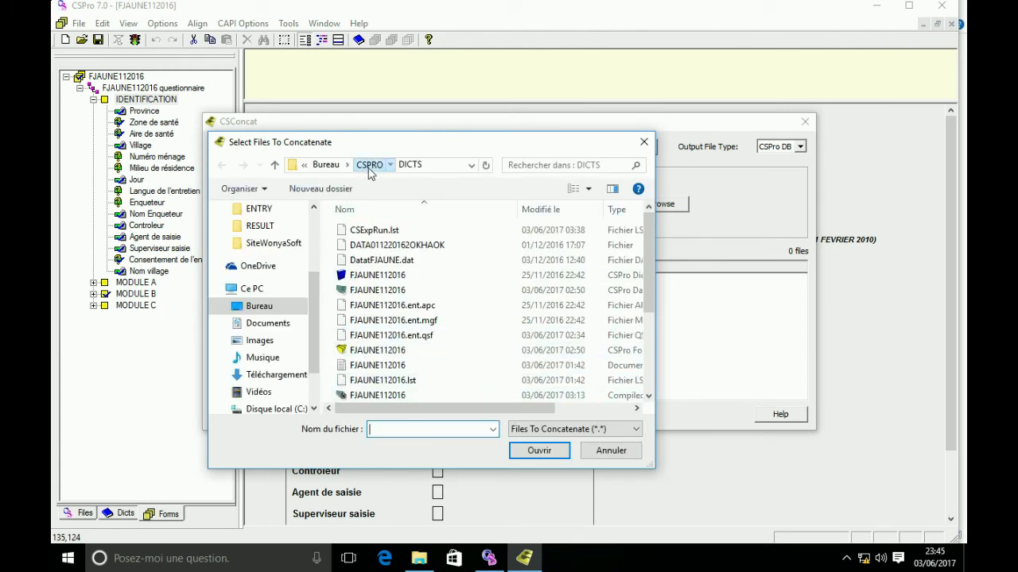
left_click(369, 165)
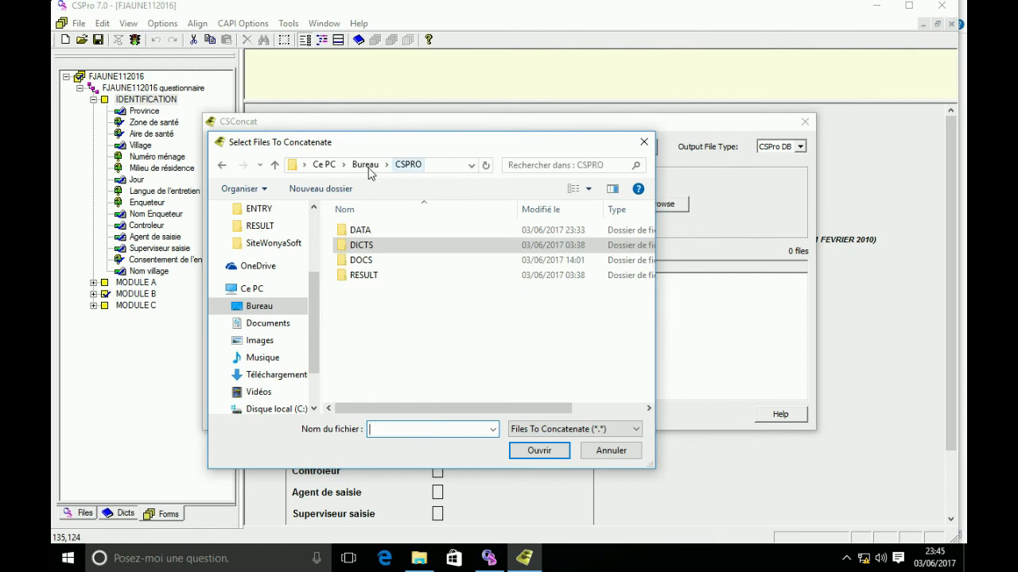
double_click(376, 234)
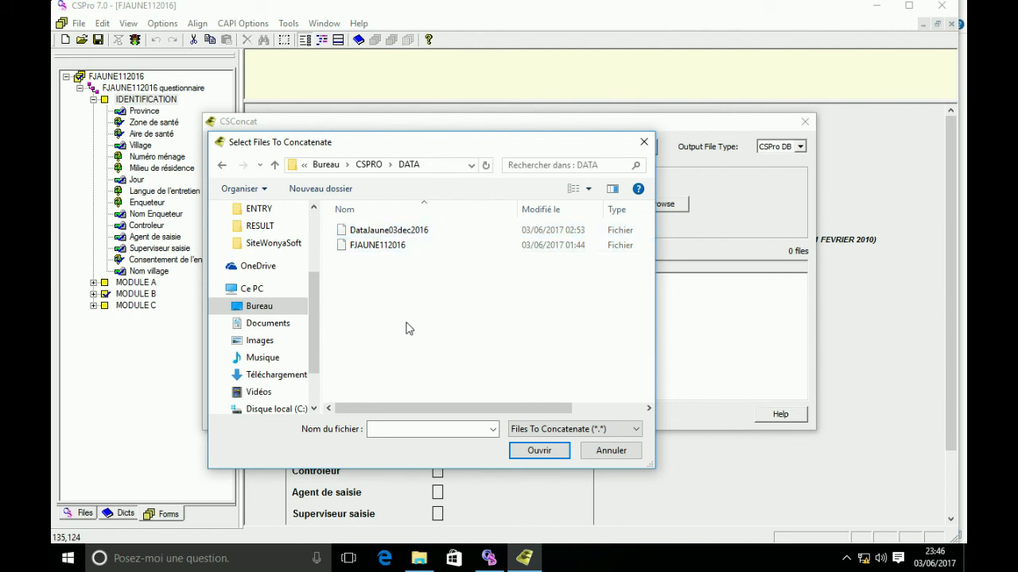
left_click_drag(397, 314, 357, 224)
left_click(538, 454)
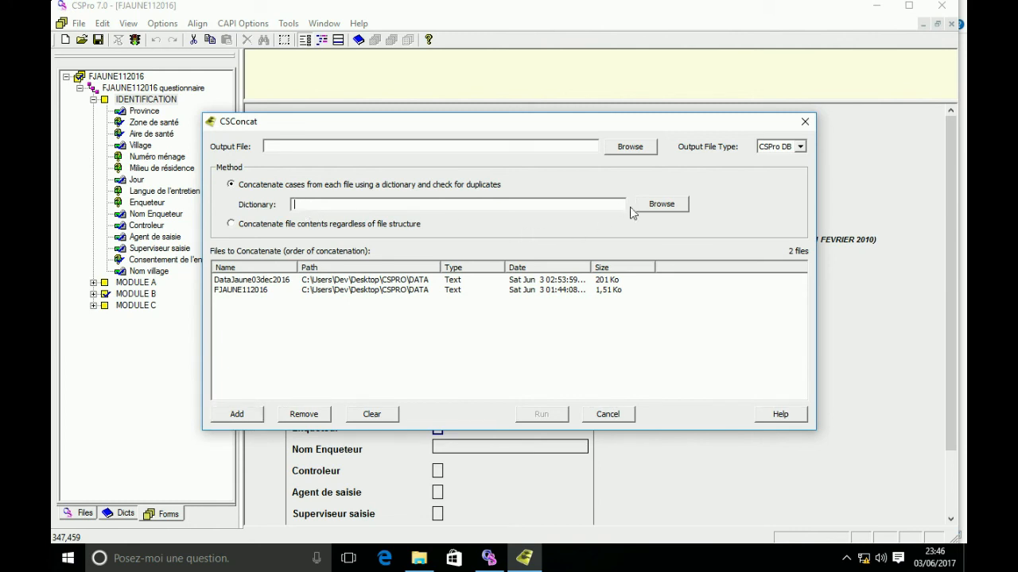
- Set the concatenation dictionary to FJAUNE112016.dcf from the CSPRO\DICTS folder
left_click(653, 204)
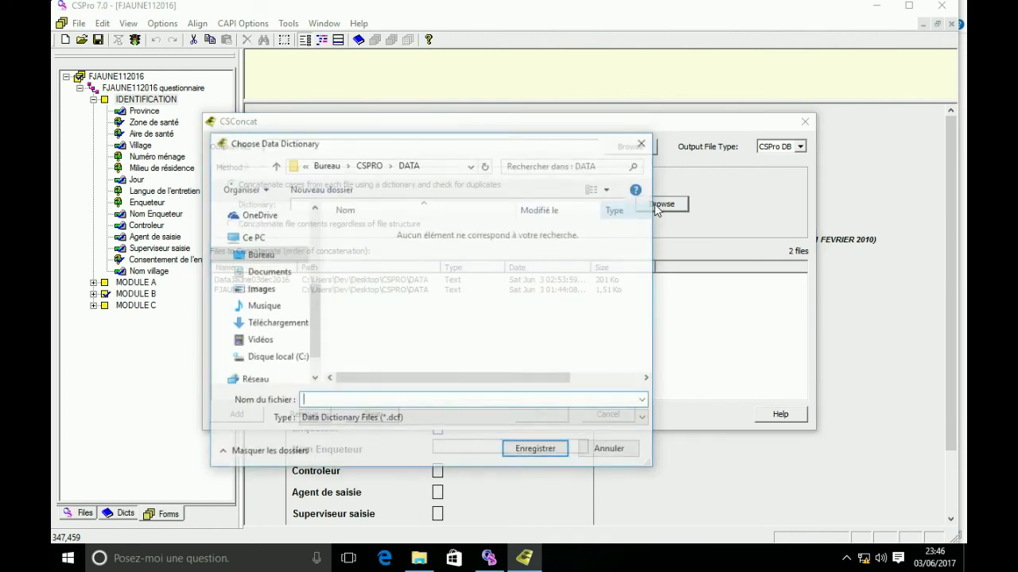
left_click(368, 166)
double_click(368, 243)
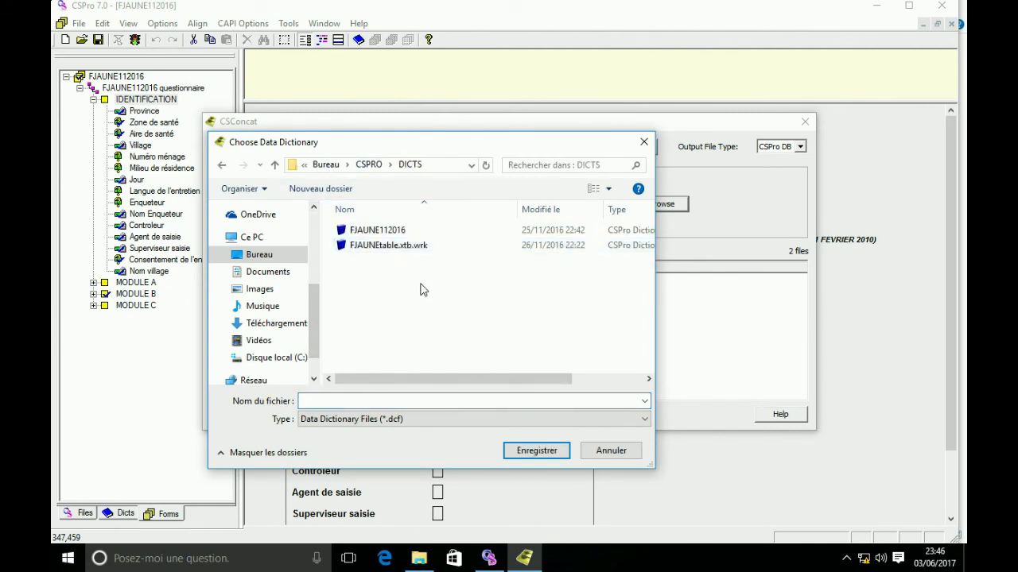
left_click(391, 232)
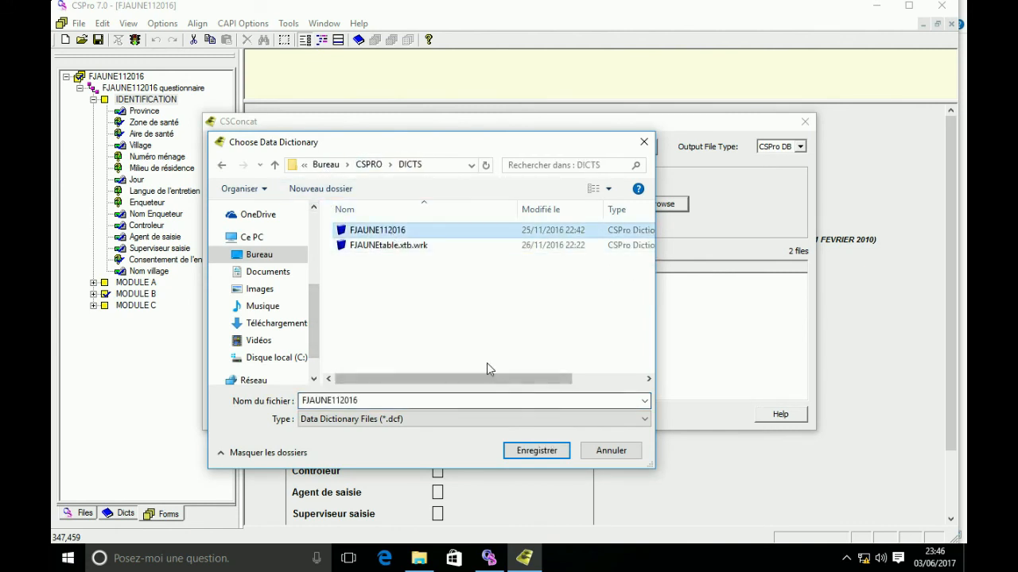
left_click(529, 449)
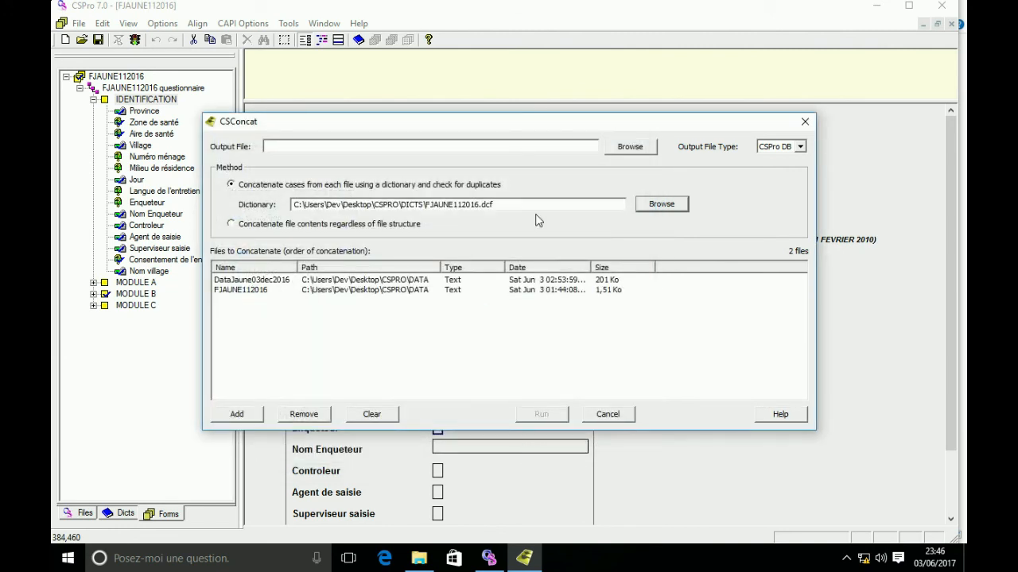
- Set the concatenation's combined output file to Formation in the CSPRO\RESULT folder, keeping the CSPro DB file type
left_click(268, 151)
left_click(632, 152)
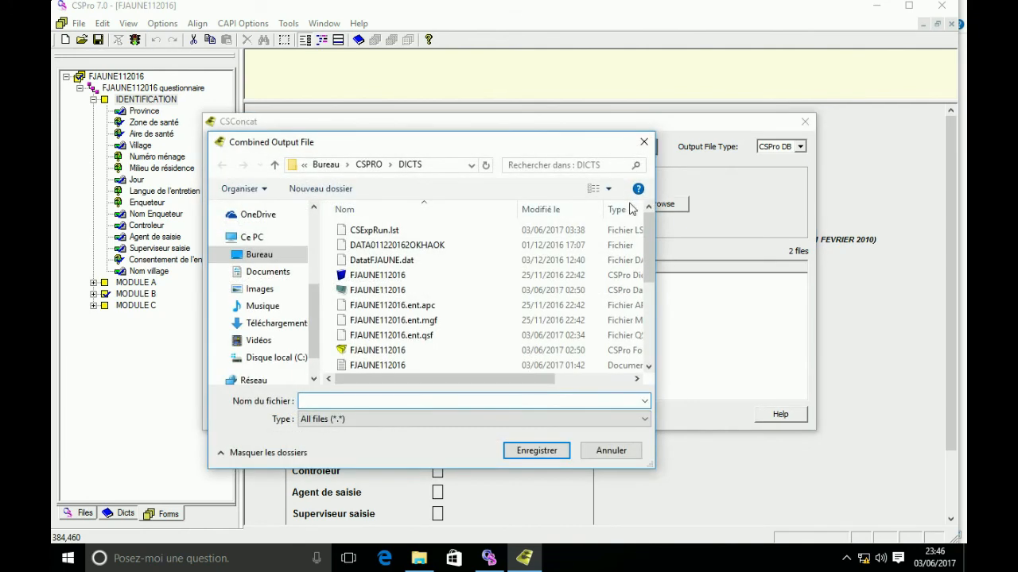
left_click(368, 164)
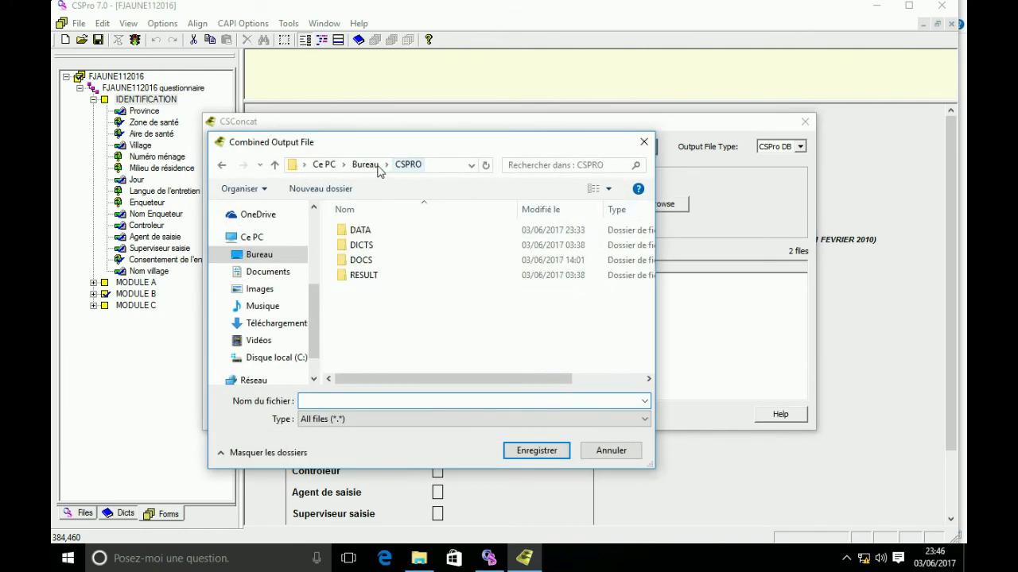
double_click(395, 277)
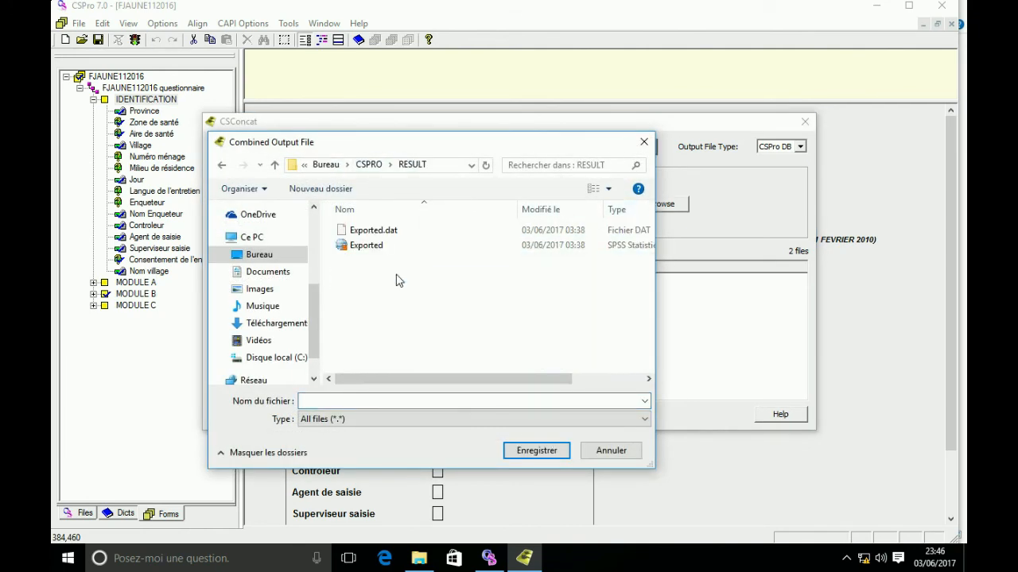
left_click(358, 400)
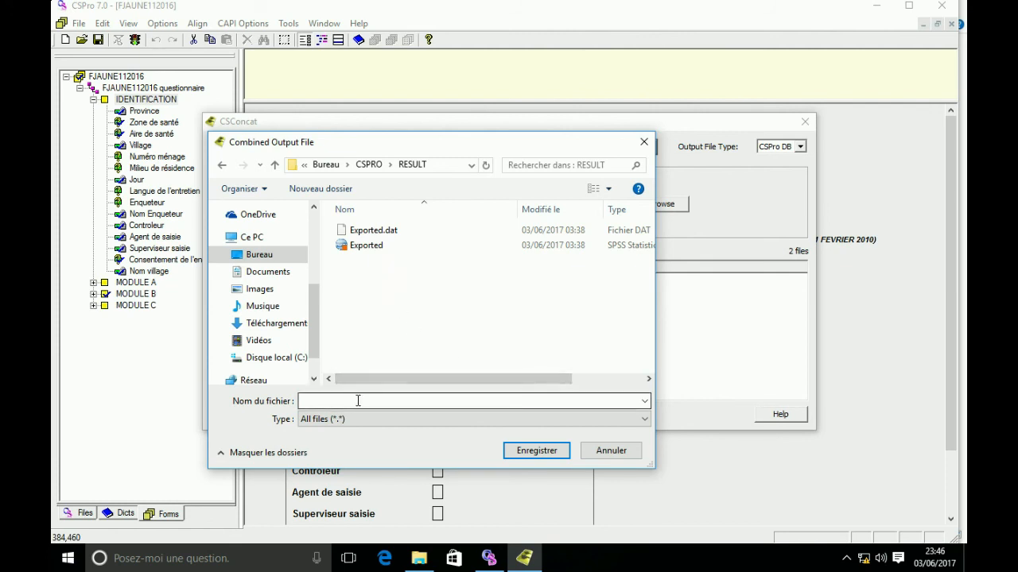
left_click(358, 401)
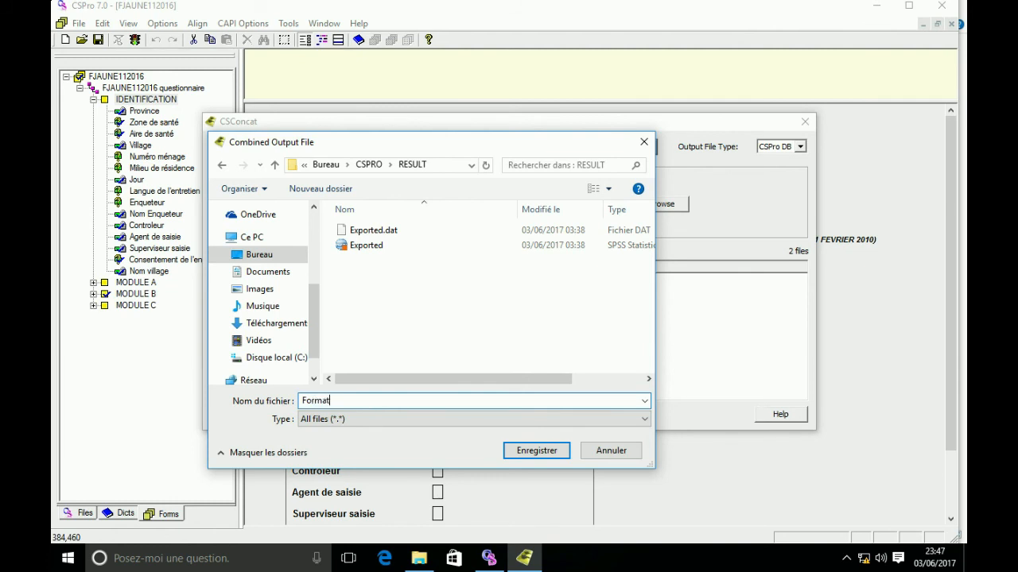
left_click(541, 450)
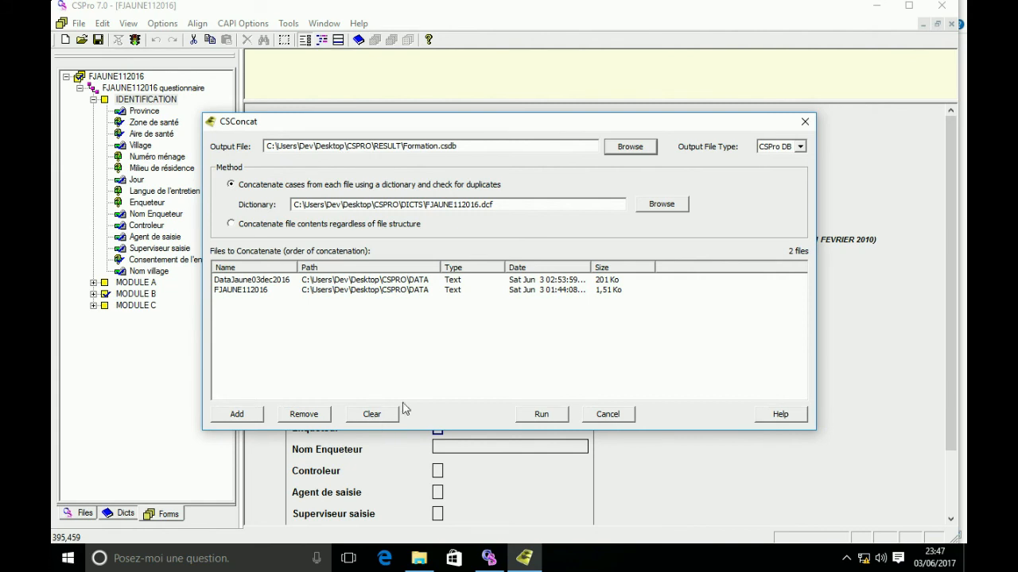
- Run the concatenation of the two data files, and close the resulting report and the CSConcat tool
left_click(544, 419)
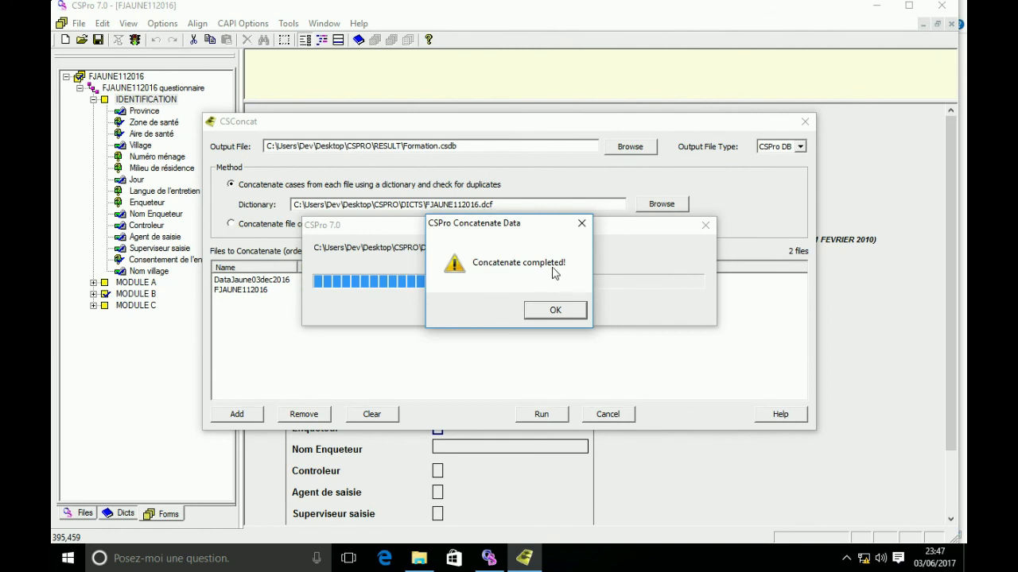
left_click(555, 313)
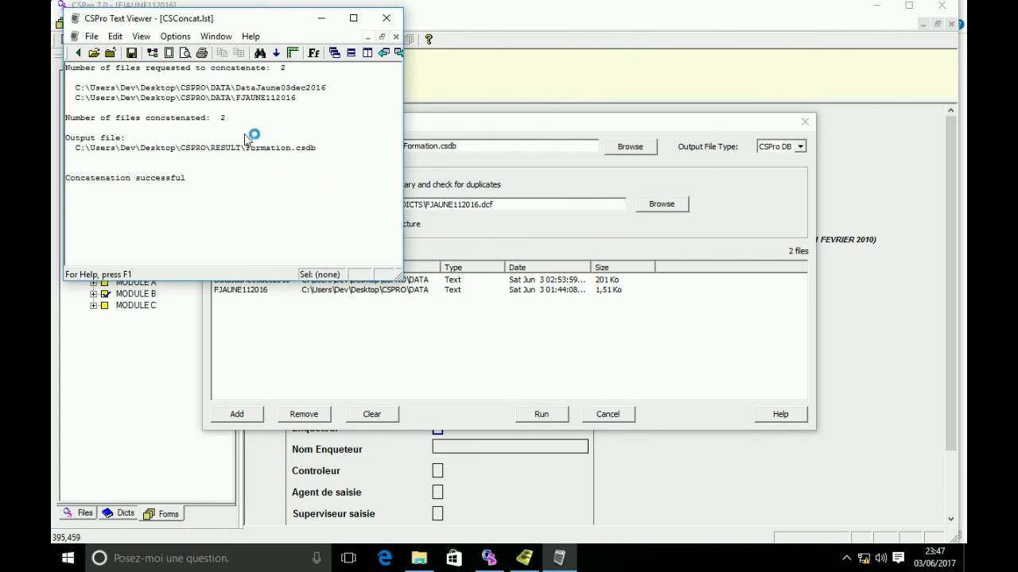
left_click(384, 16)
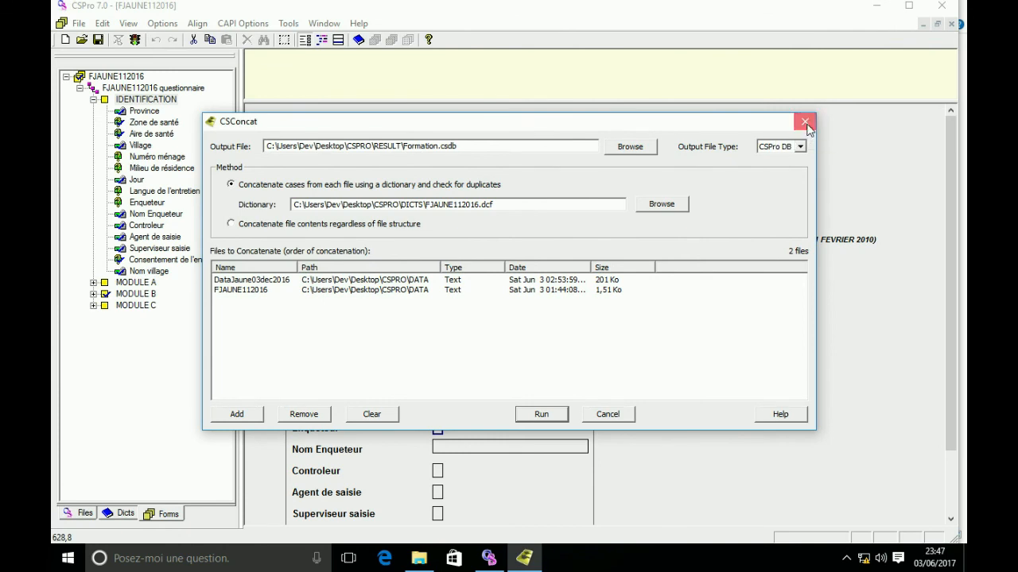
left_click(805, 123)
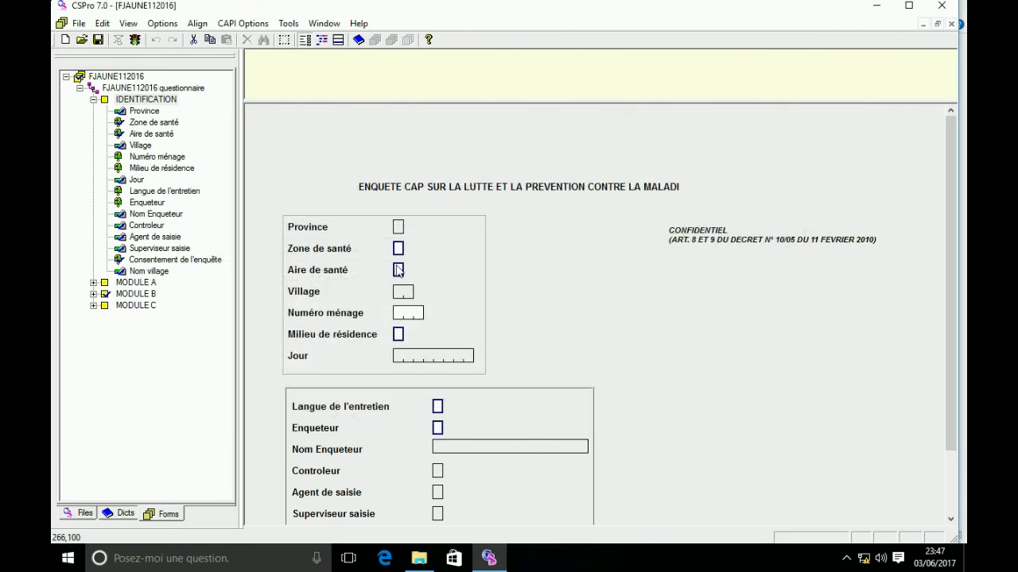
- In File Explorer, check the CSPRO\RESULT folder for the Formation output file and return to the CSPRO folder
left_click(422, 559)
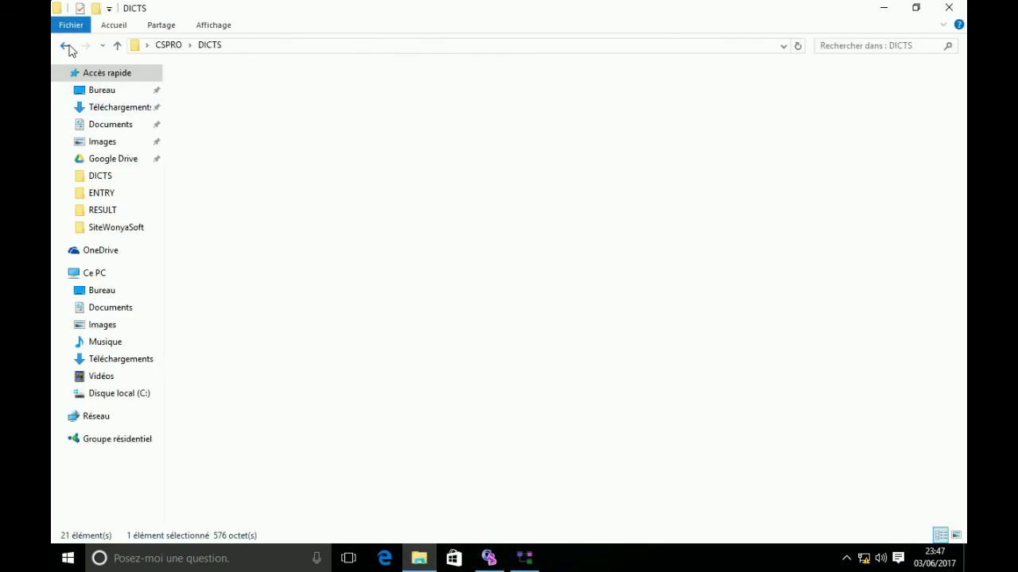
left_click(67, 45)
double_click(213, 136)
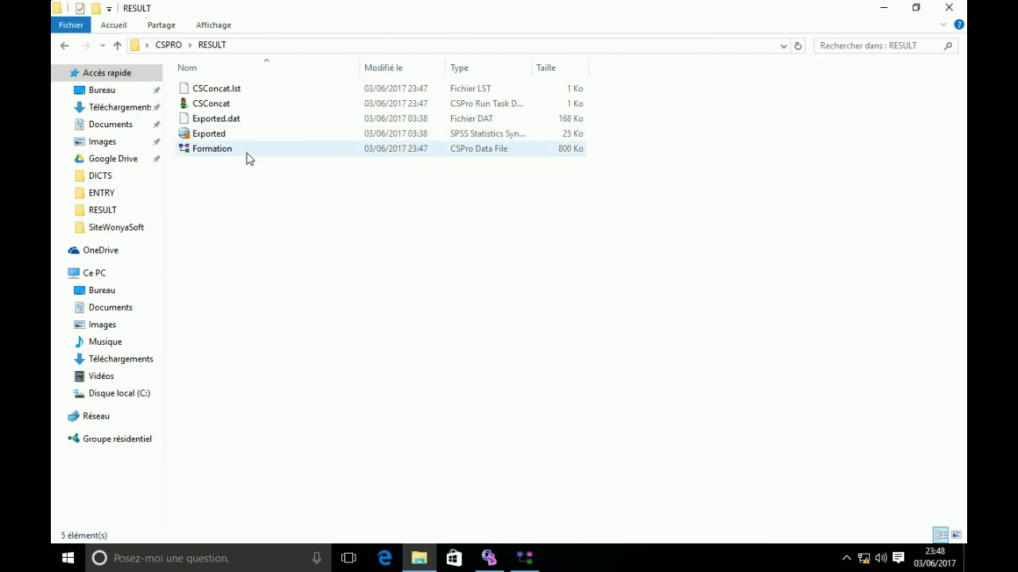
left_click(62, 45)
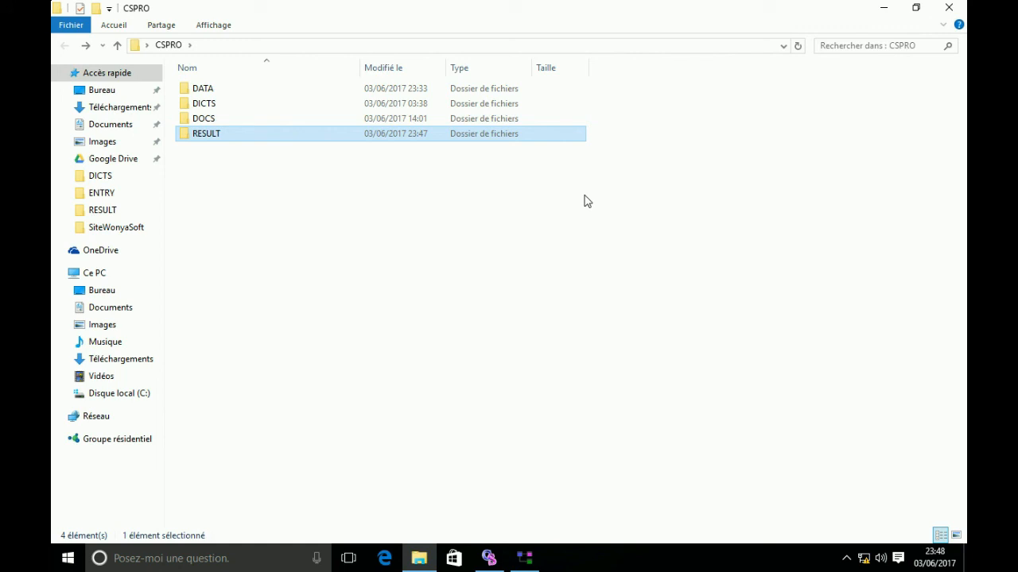
- Switch to the CSPro Data Viewer and look through the case list of Formation.csdb towards its end
left_click(525, 561)
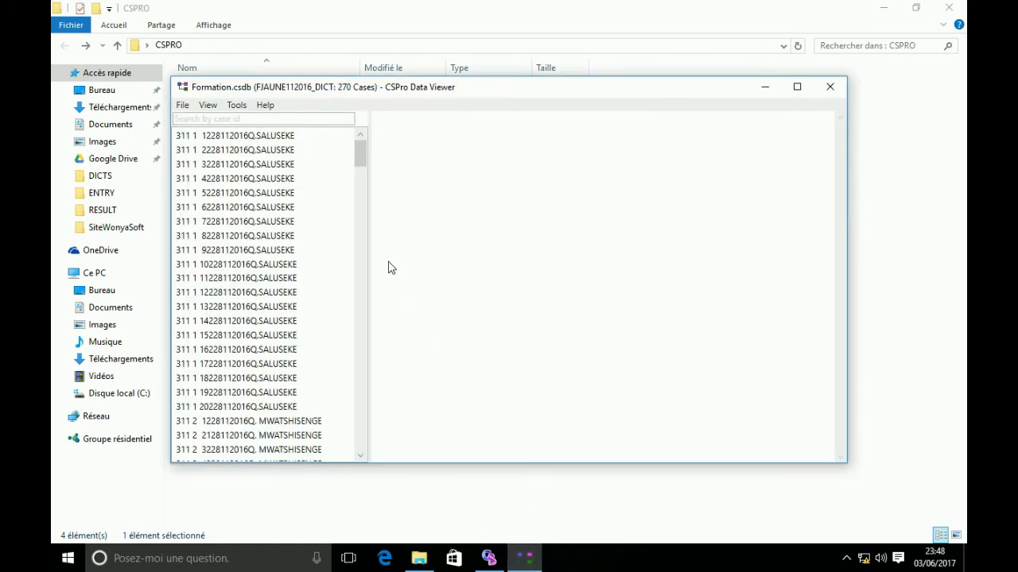
scroll(309, 326, "down", 20)
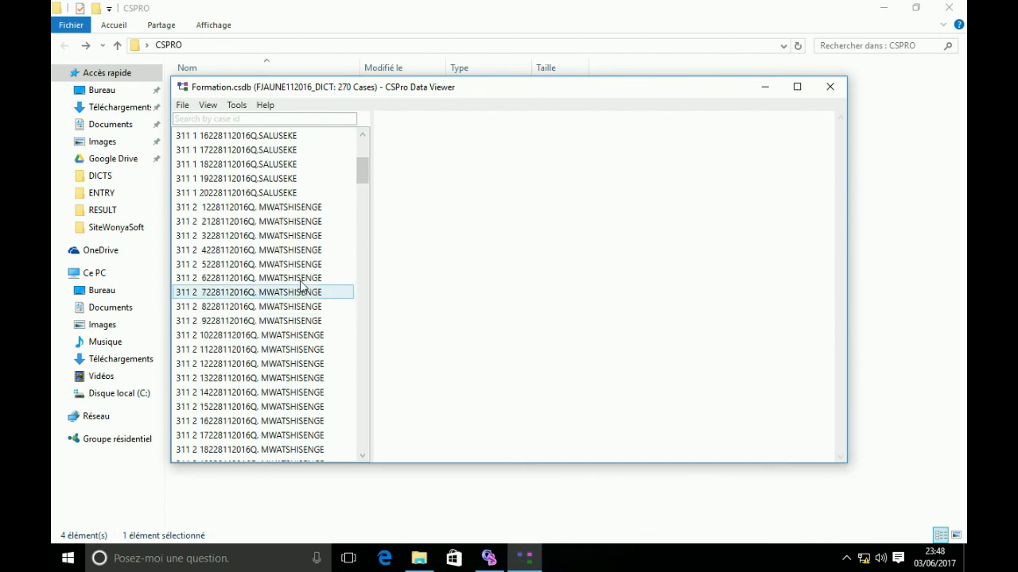
scroll(306, 294, "down", 4)
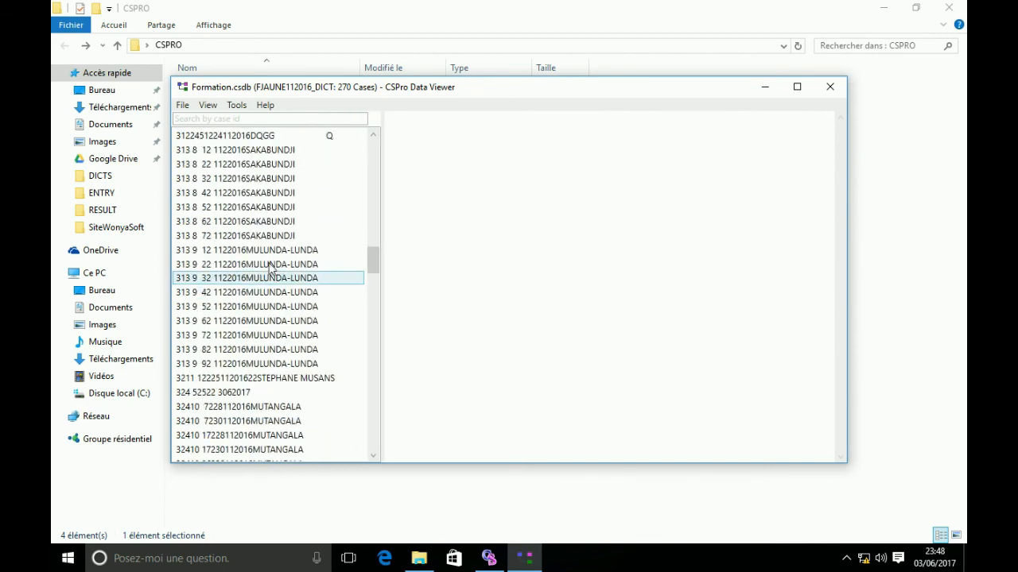
scroll(299, 298, "down", 6)
scroll(298, 296, "down", 20)
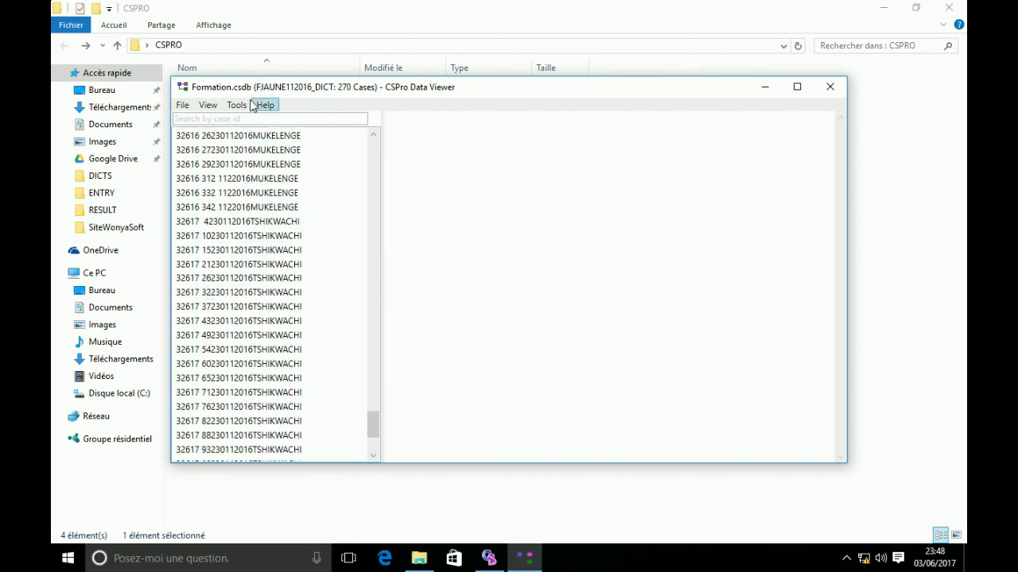
scroll(278, 225, "down", 3)
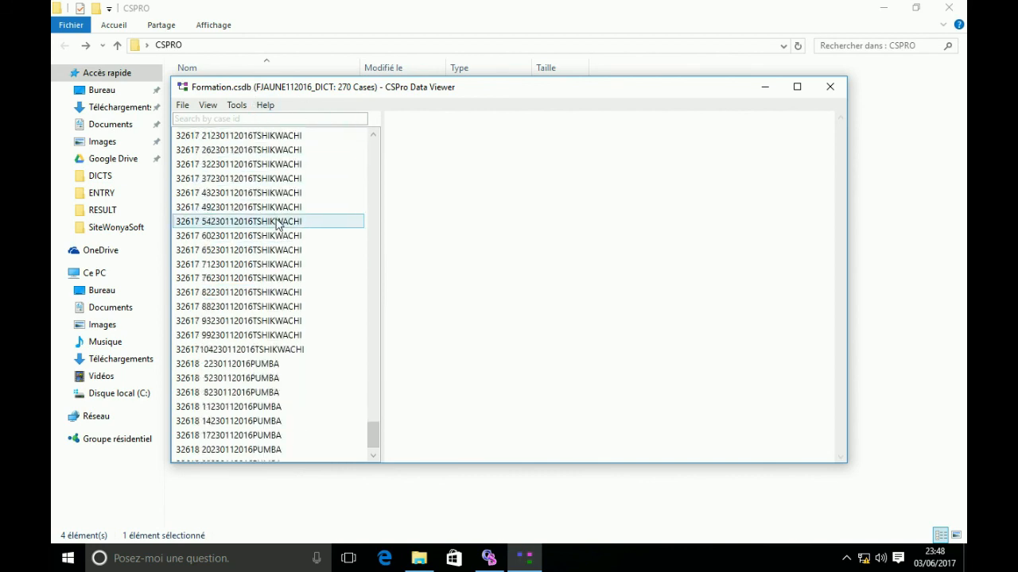
- Examine the questionnaire records of several cases from the TSHIKWACHI and PUMBA villages, and close the viewer to return to CSPro
left_click(253, 253)
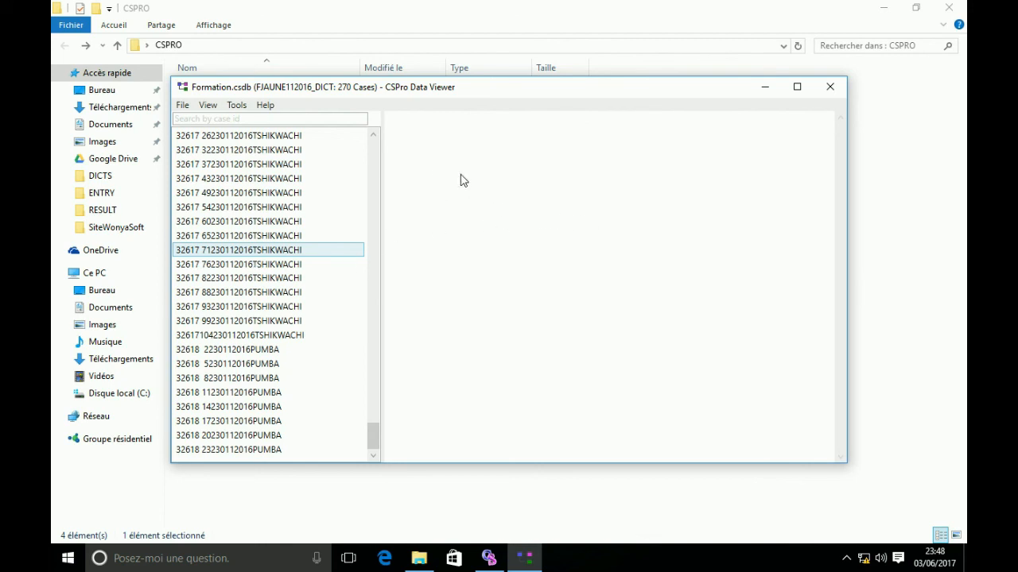
scroll(554, 322, "down", 1)
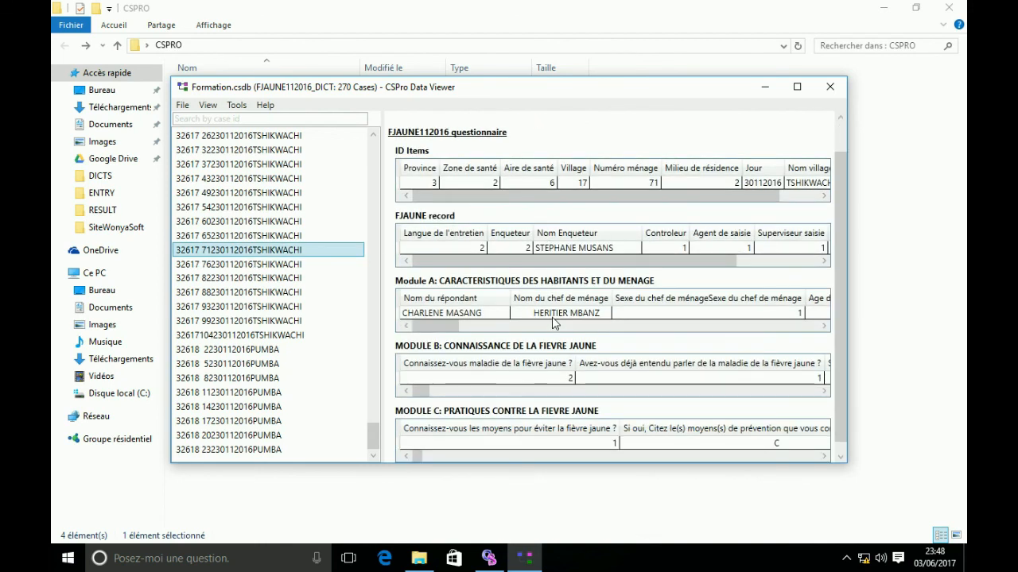
left_click(269, 292)
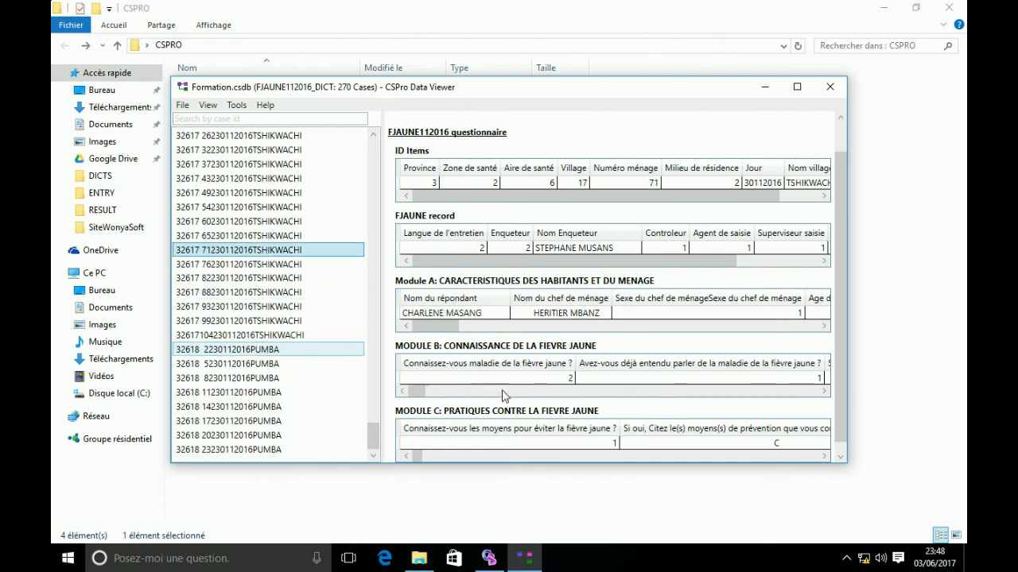
left_click(263, 352)
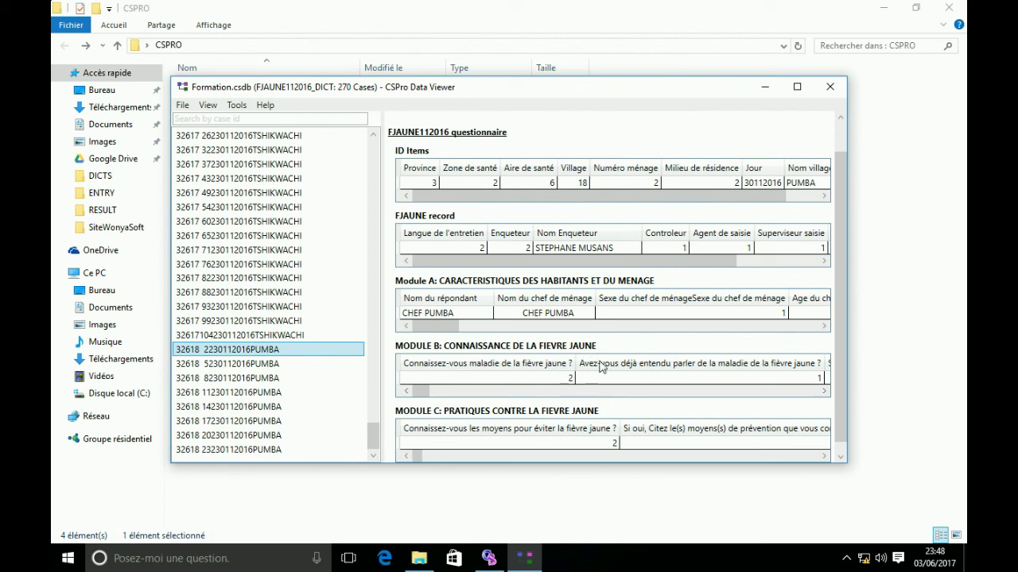
left_click(255, 380)
left_click(257, 408)
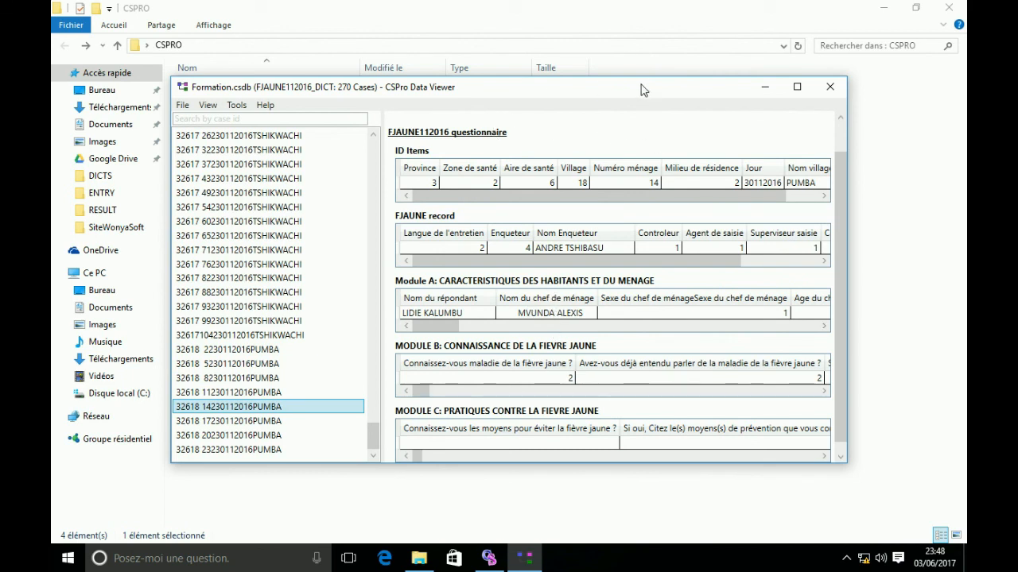
left_click(830, 89)
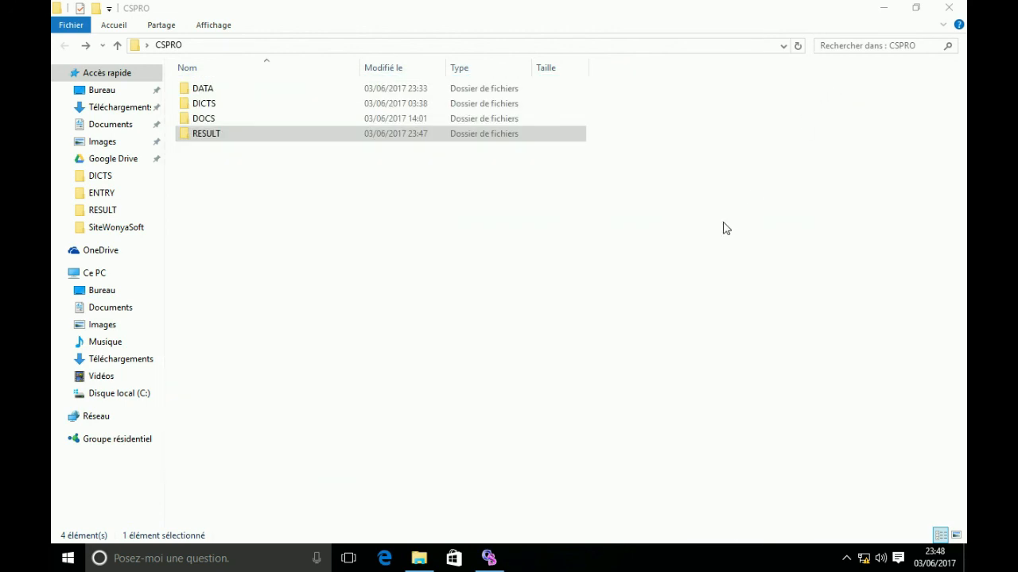
left_click(489, 557)
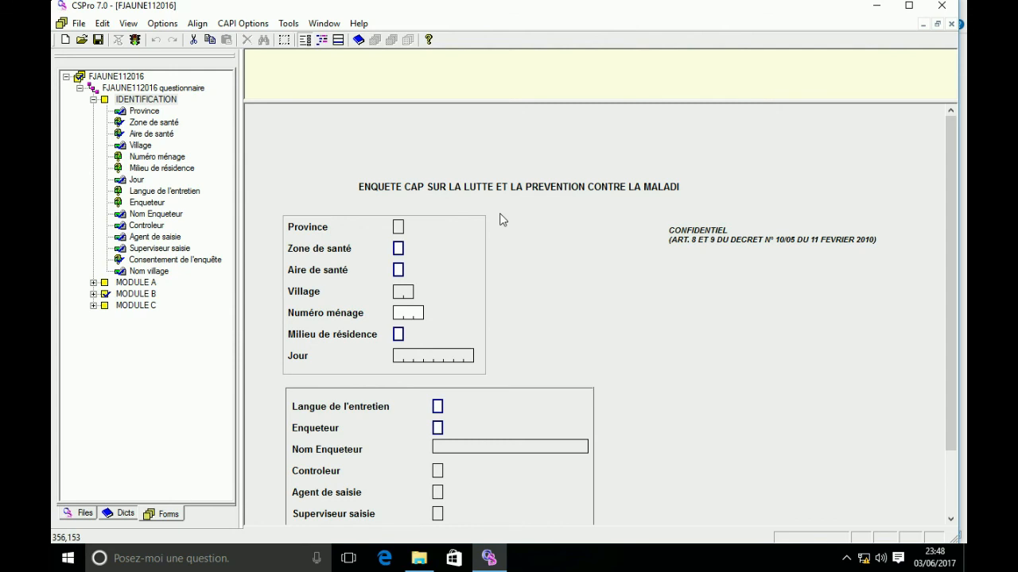